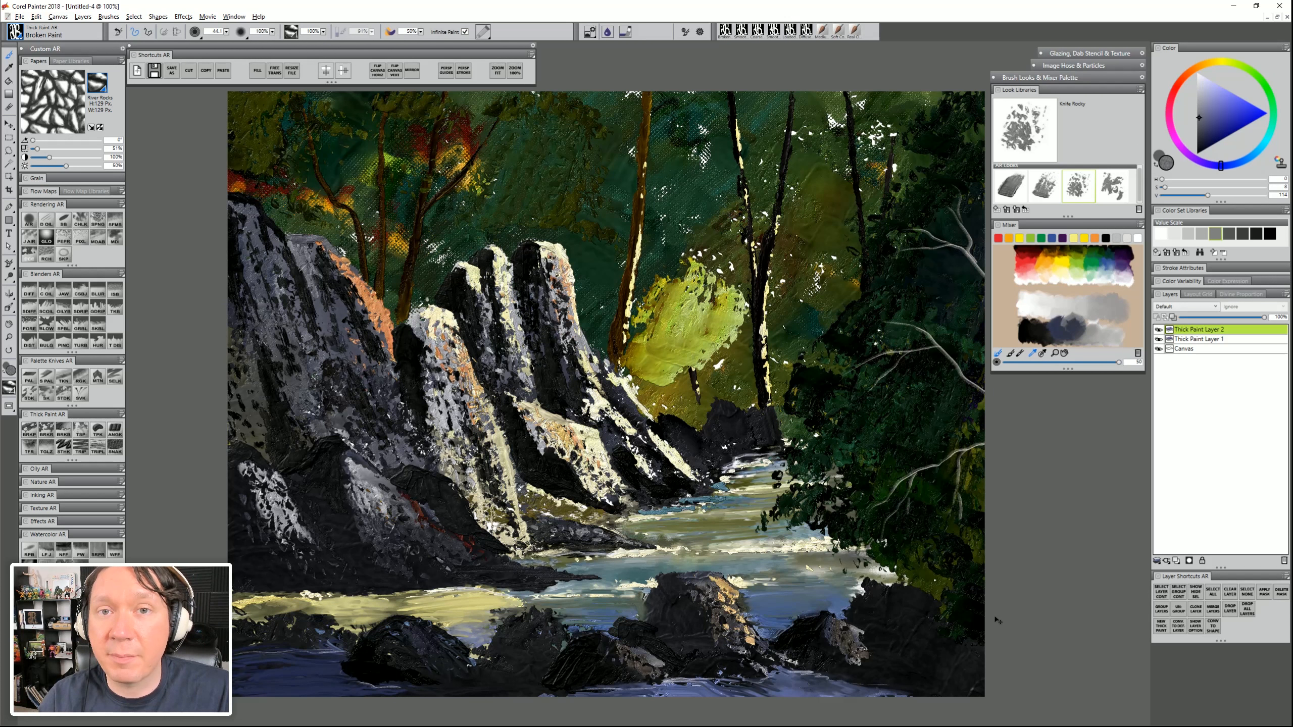
Undo the yellow foliage patch and try the Knife Canvas look with a stroke beside the central tree trunks
key("ctrl+z")
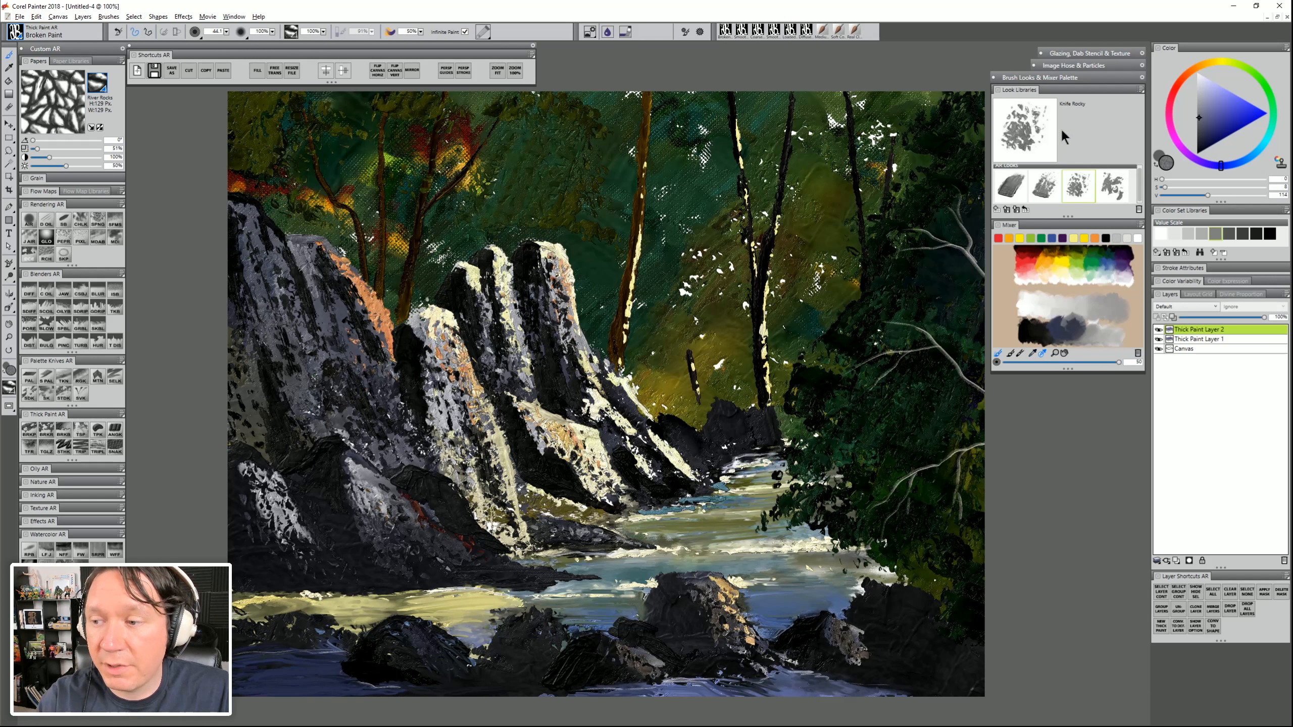
left_click(1013, 188)
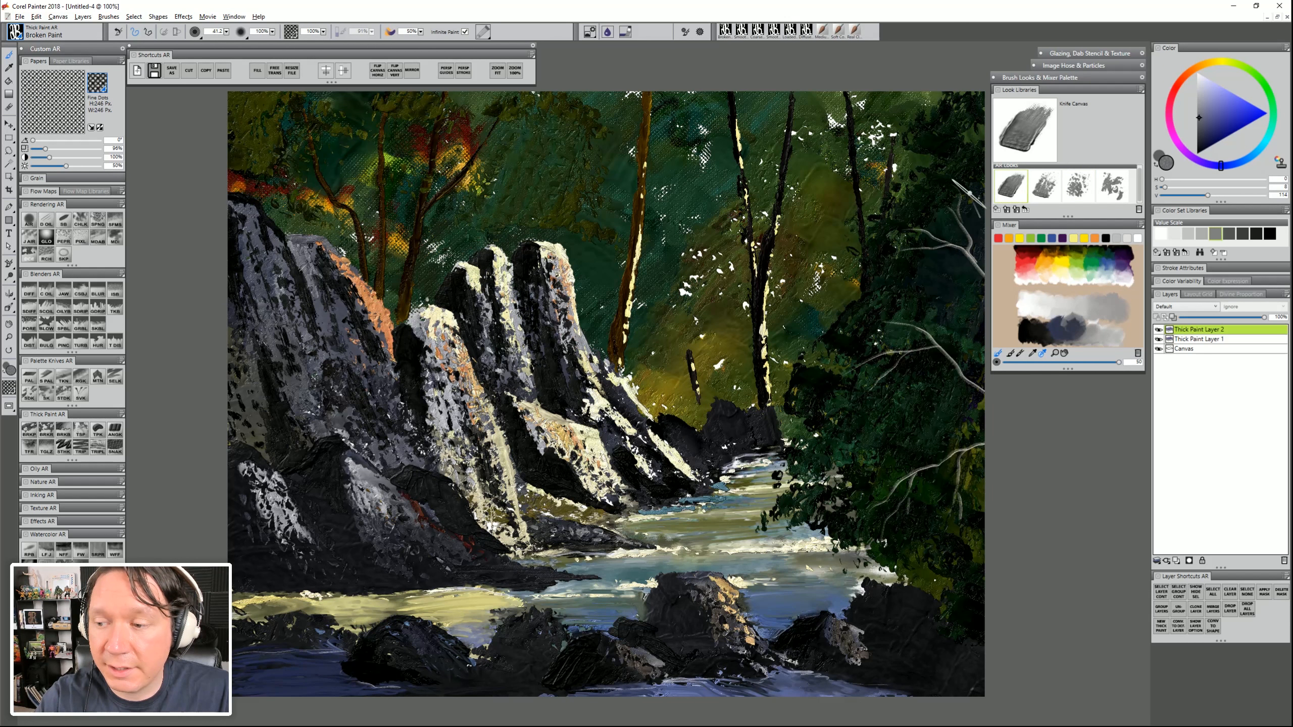
mouse_move(713, 262)
left_mouse_down()
mouse_move(652, 356)
mouse_move(687, 317)
mouse_move(671, 366)
left_mouse_up()
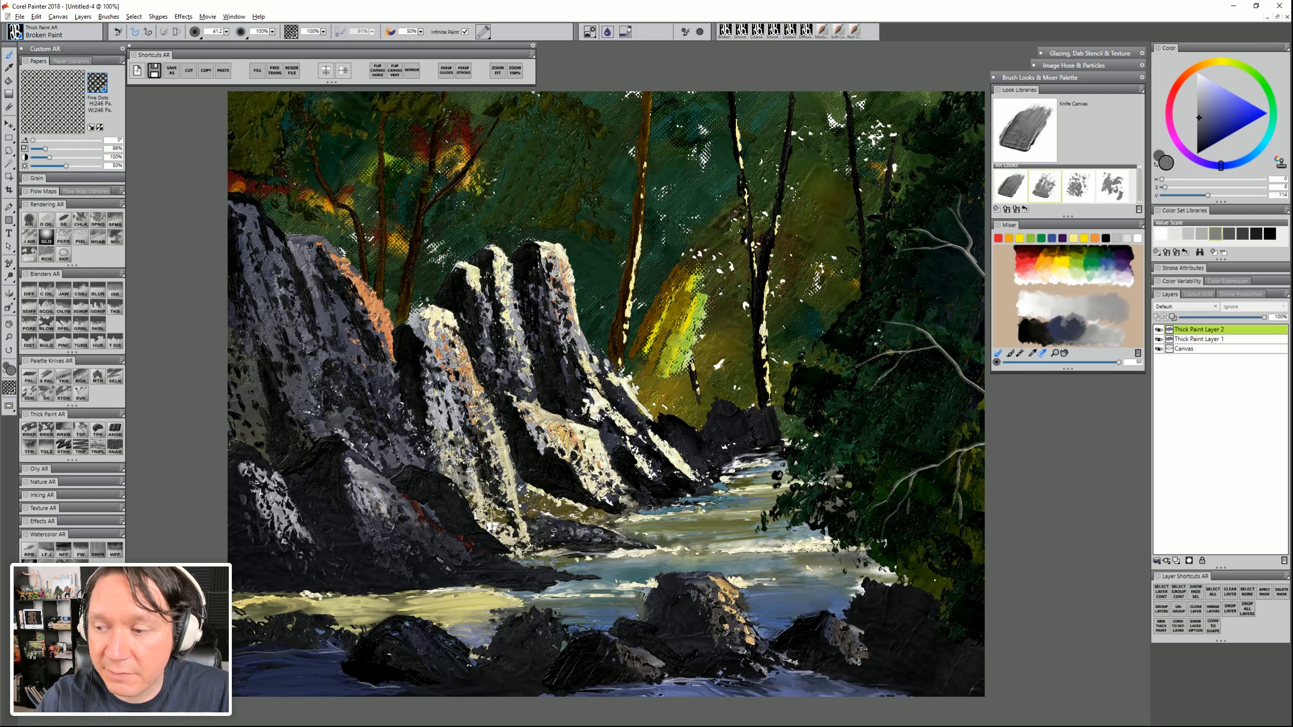
Switch to the Knife Break look, test it around the tree trunks and dark foliage, and undo all the test strokes
left_click(1042, 188)
mouse_move(763, 308)
left_mouse_down()
mouse_move(714, 403)
mouse_move(749, 336)
mouse_move(772, 324)
mouse_move(771, 396)
left_mouse_up()
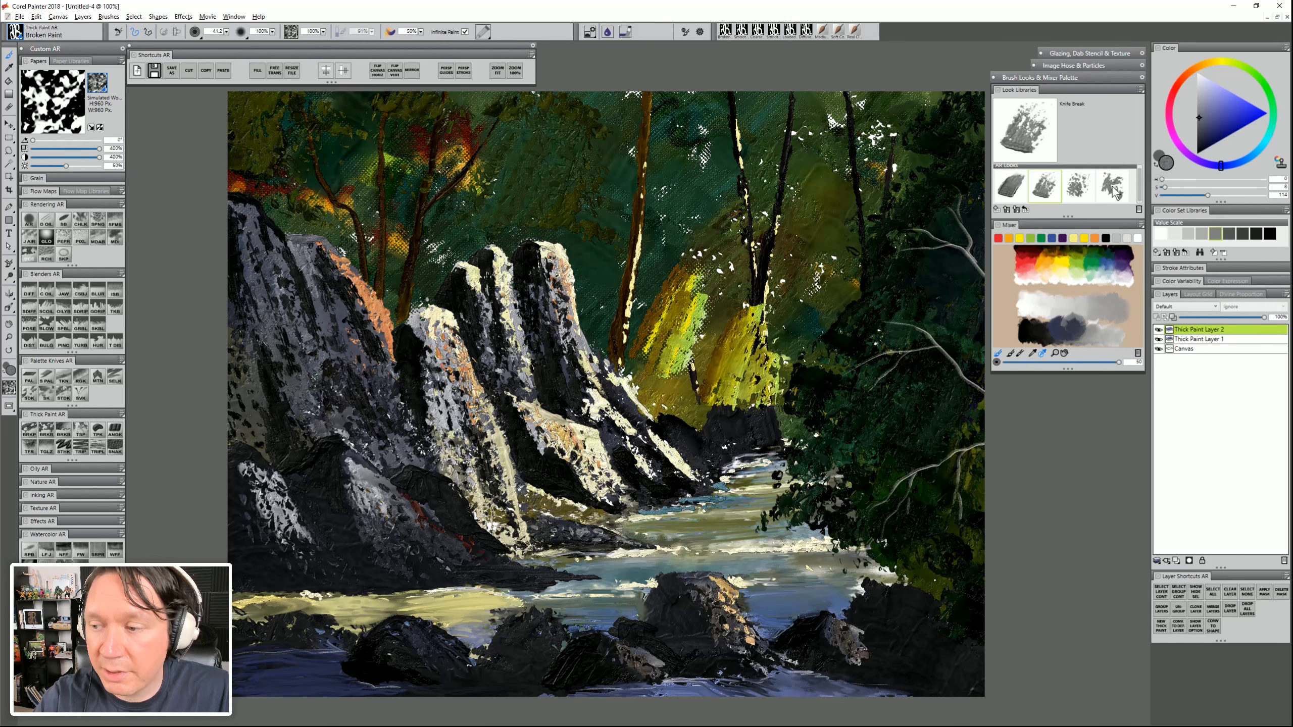
mouse_move(860, 310)
left_mouse_down()
mouse_move(810, 416)
mouse_move(878, 407)
mouse_move(873, 423)
left_mouse_up()
key("ctrl+z")
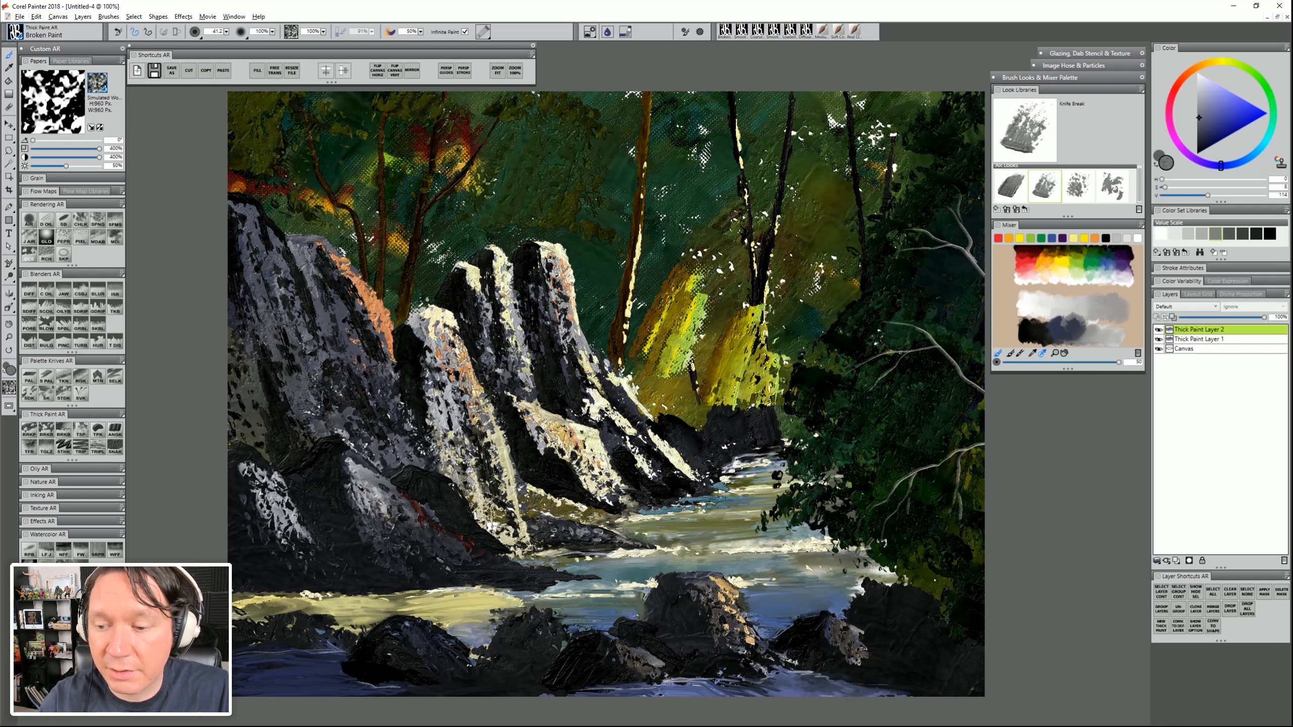
key("ctrl+z")
key("ctrl+z")
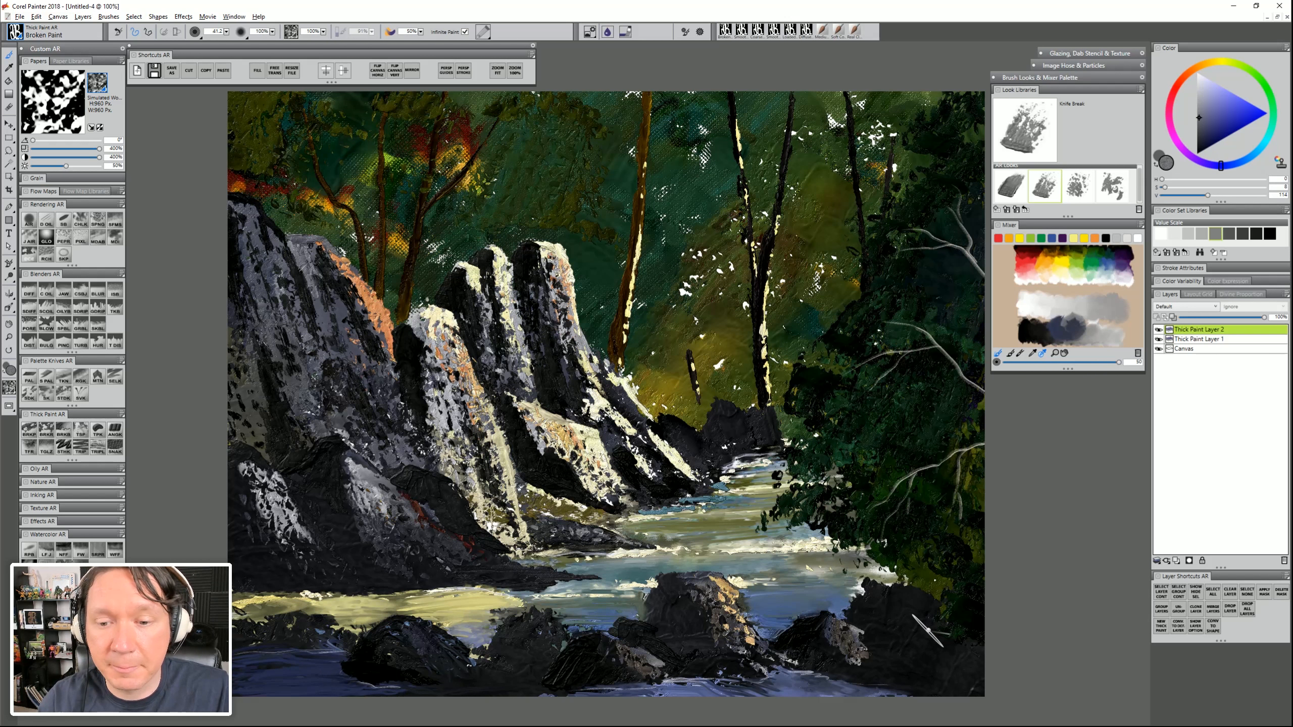
Sample the dark rock colour, reduce the brush size, and paint broken dark texture down the lower-left rocks
left_click(412, 340, "alt")
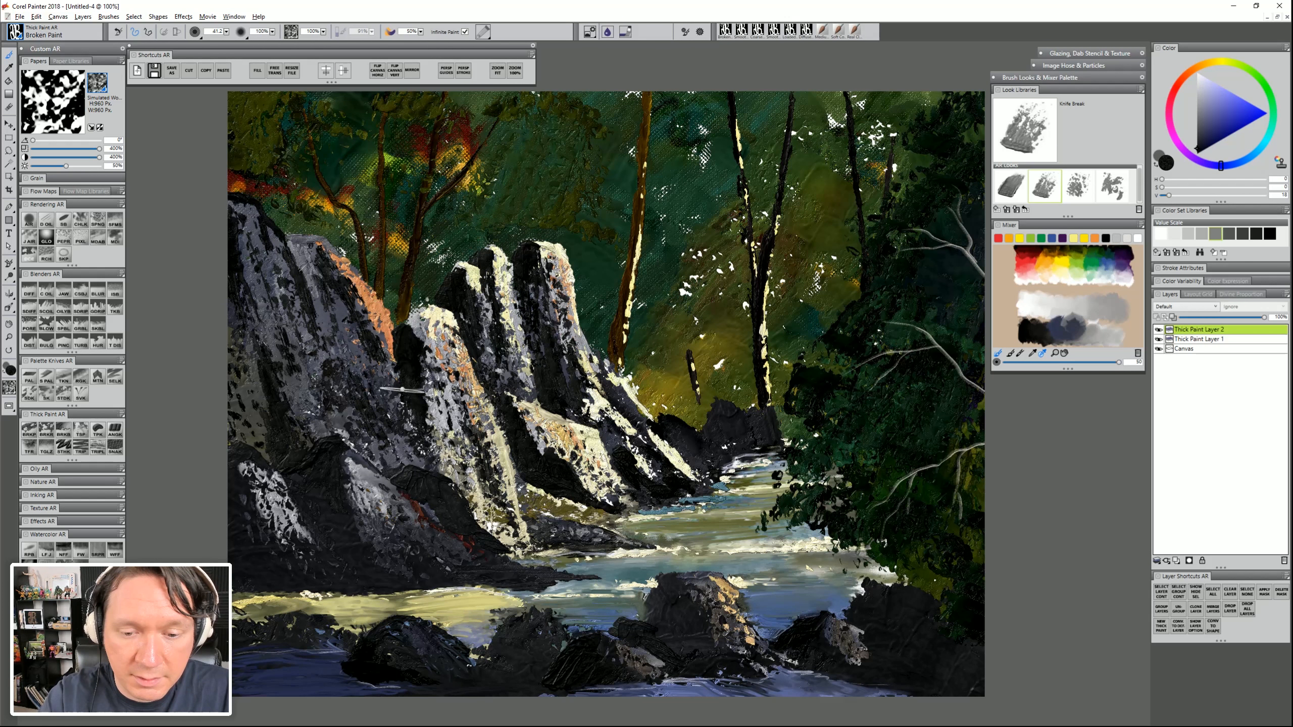
left_click_drag(340, 460, 367, 527)
key("bracketleft")
key("bracketleft")
left_click_drag(350, 454, 376, 538)
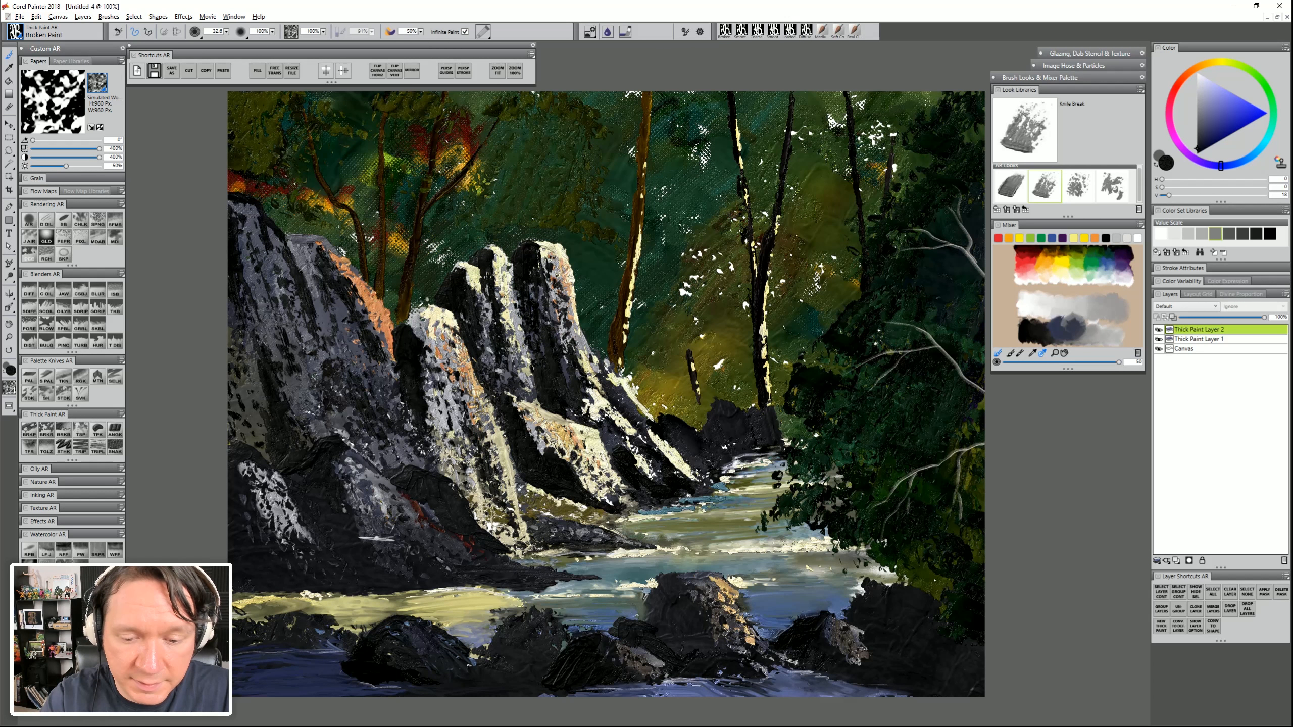
left_click_drag(367, 485, 390, 548)
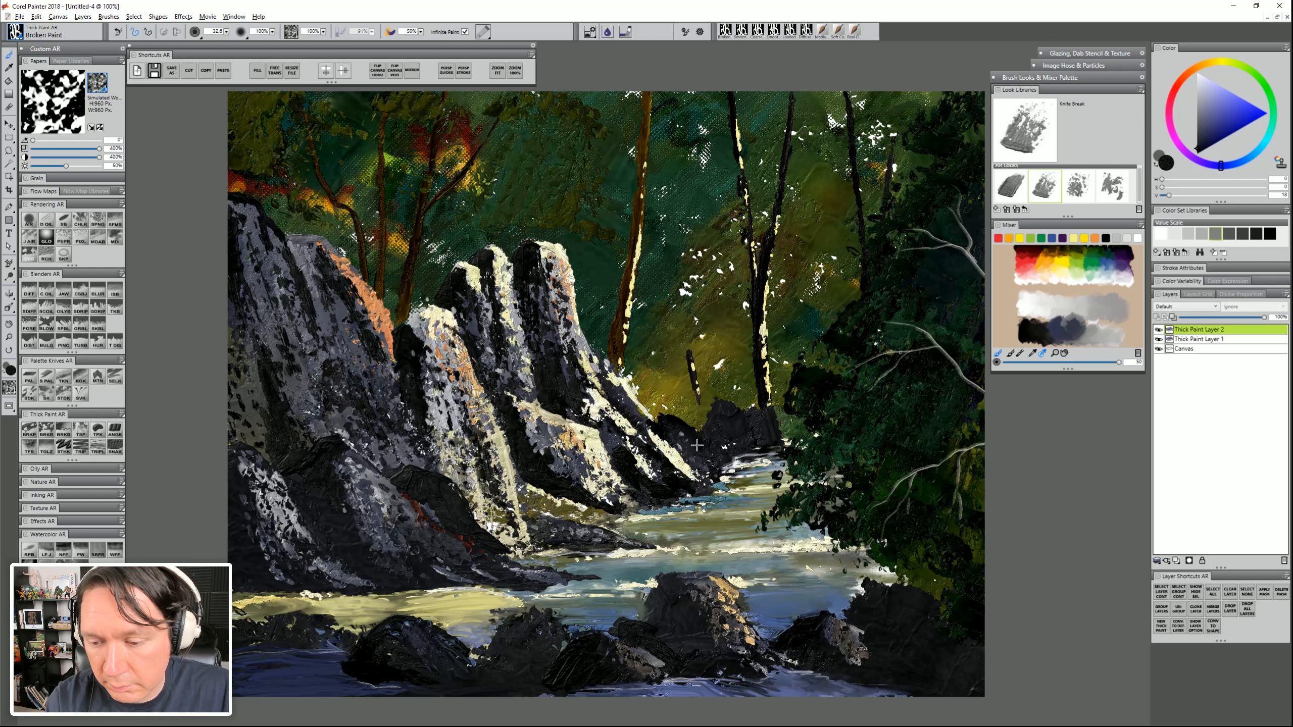
Paint broken knife texture onto the distant rocks by the far bank and reshape the foreground boulders with dark strokes
left_click_drag(736, 412, 728, 431)
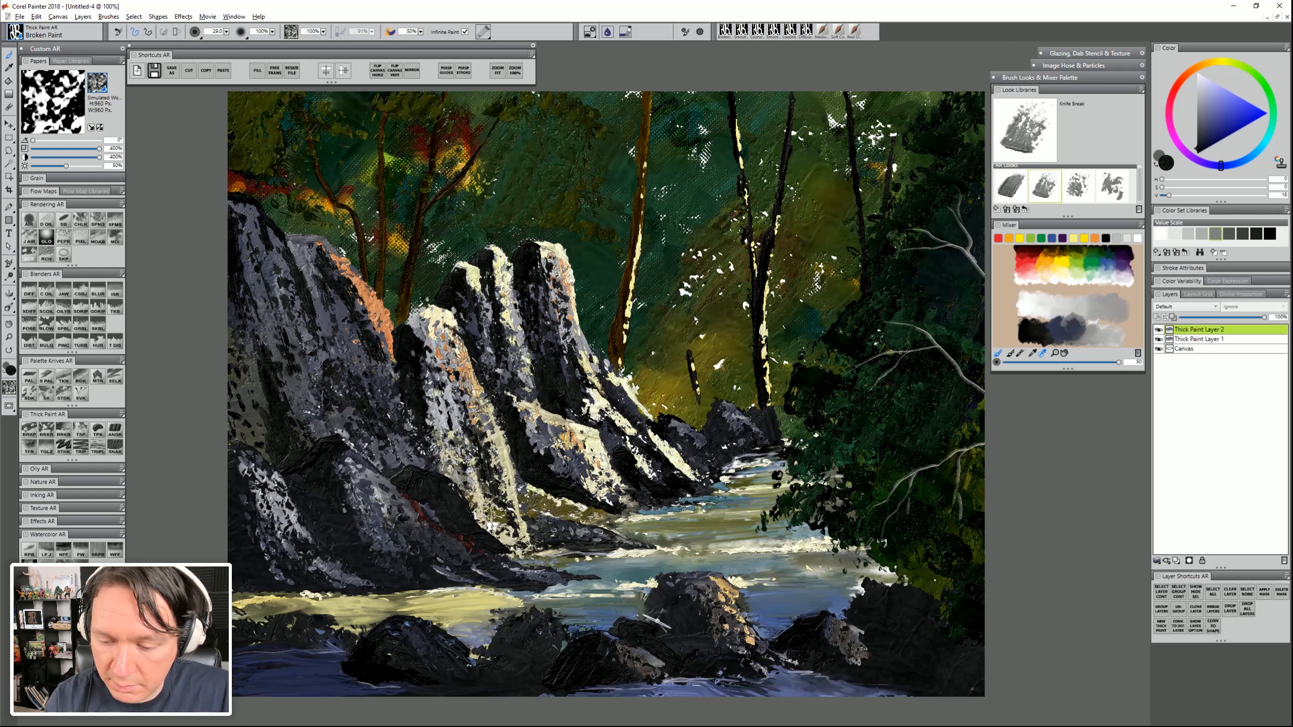
mouse_move(660, 589)
left_mouse_down()
mouse_move(630, 625)
mouse_move(660, 615)
left_mouse_up()
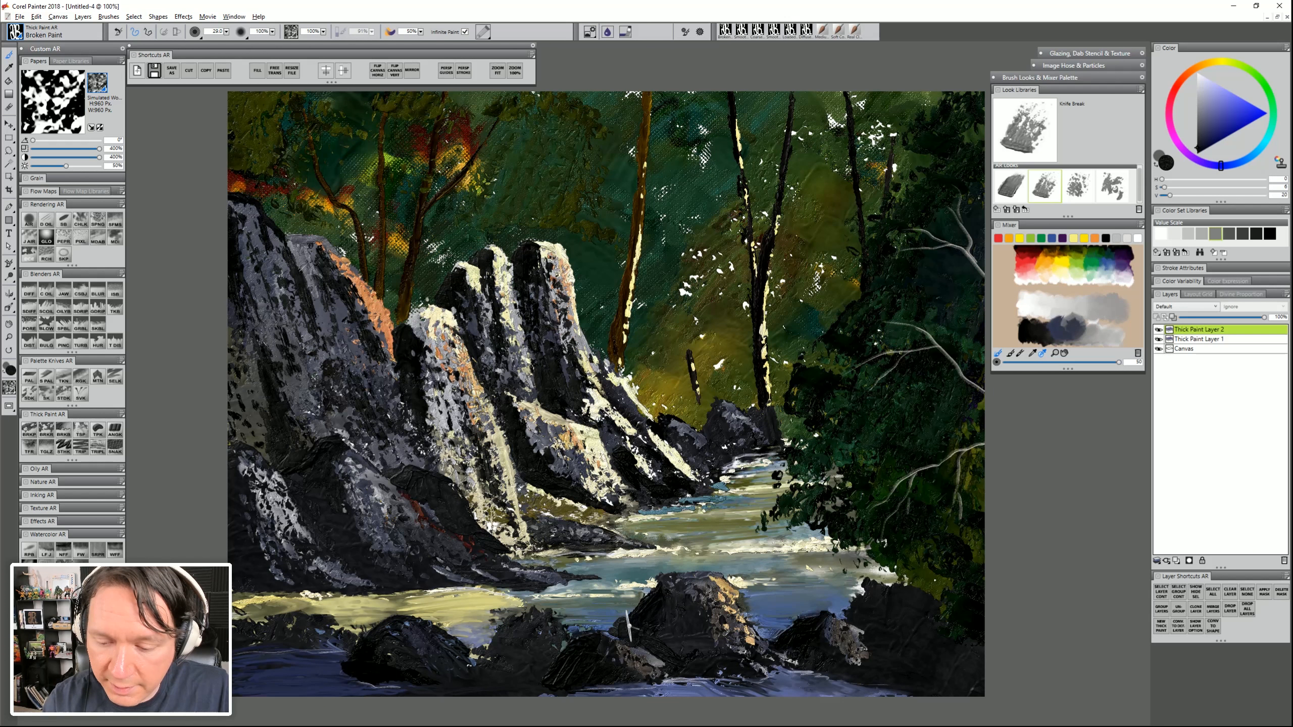
mouse_move(514, 639)
left_mouse_down()
mouse_move(543, 624)
mouse_move(494, 651)
mouse_move(538, 644)
mouse_move(480, 665)
mouse_move(542, 660)
left_mouse_up()
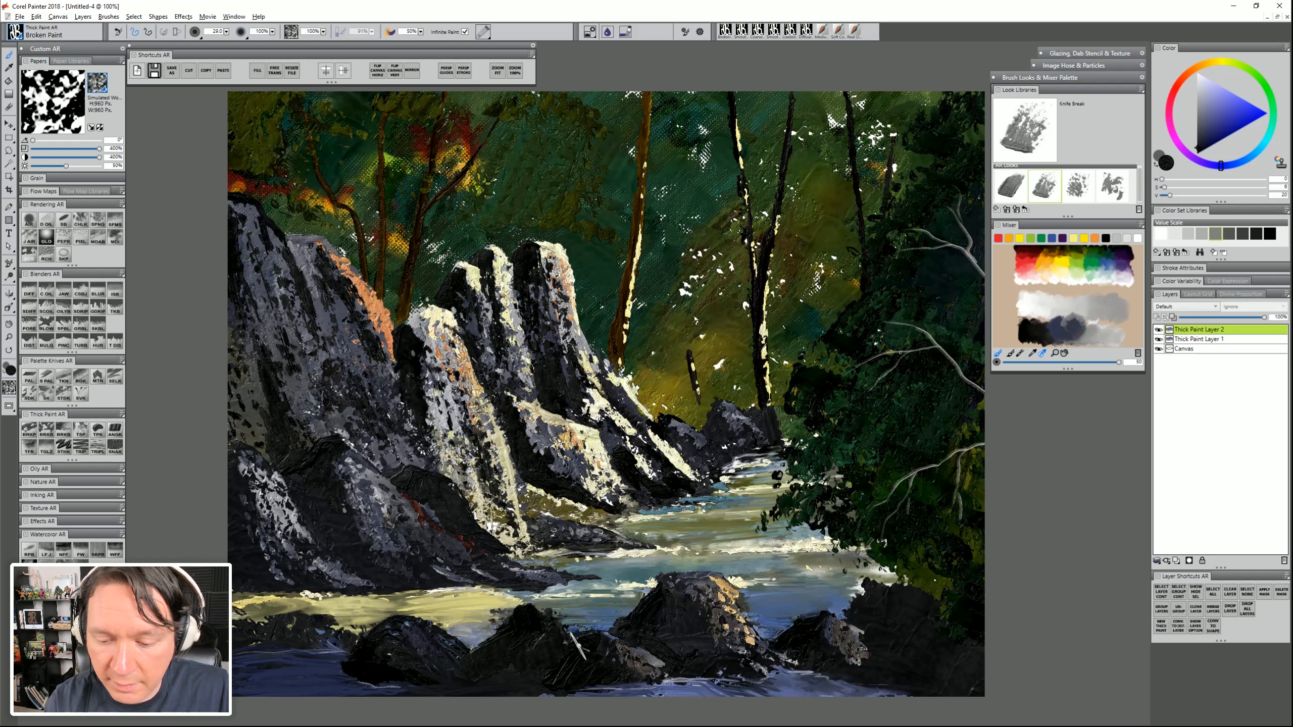
Add a new Thick Paint layer, sample the grey of the foreground rock, and texture the small foreground boulders with it
left_click(1162, 627)
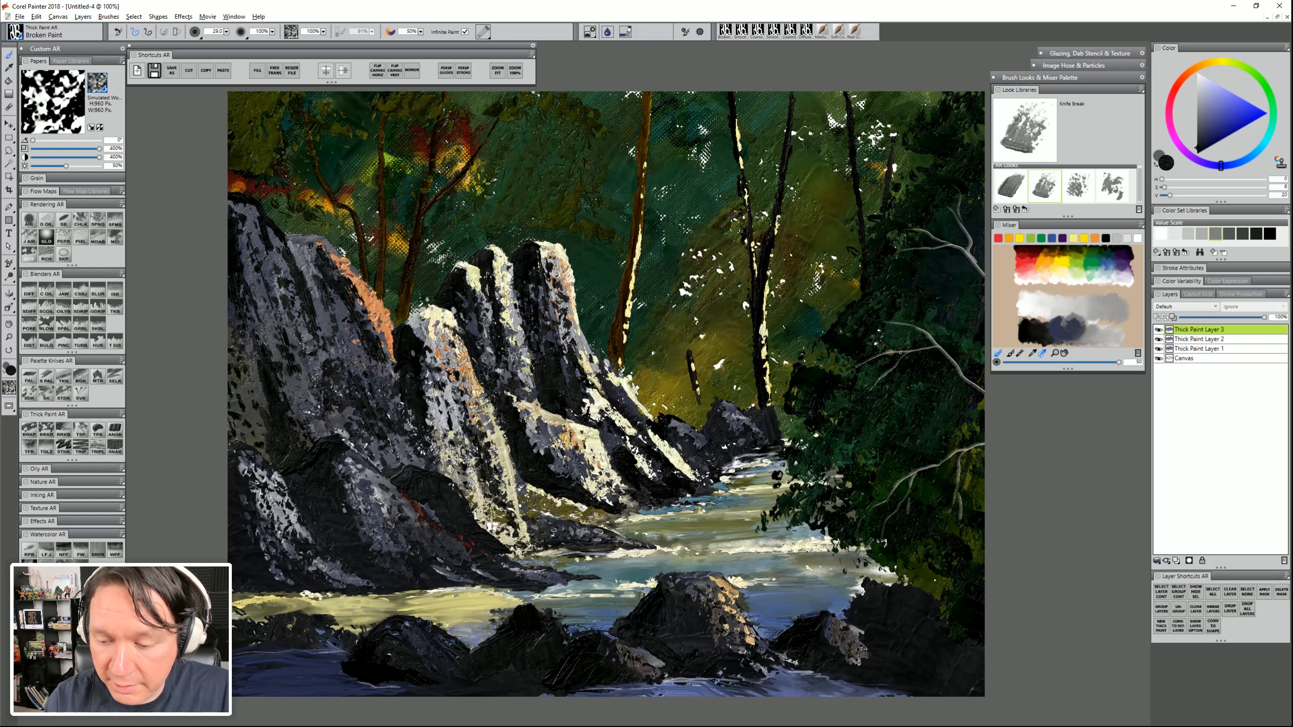
left_click(634, 653, "alt")
left_click_drag(533, 609, 529, 620)
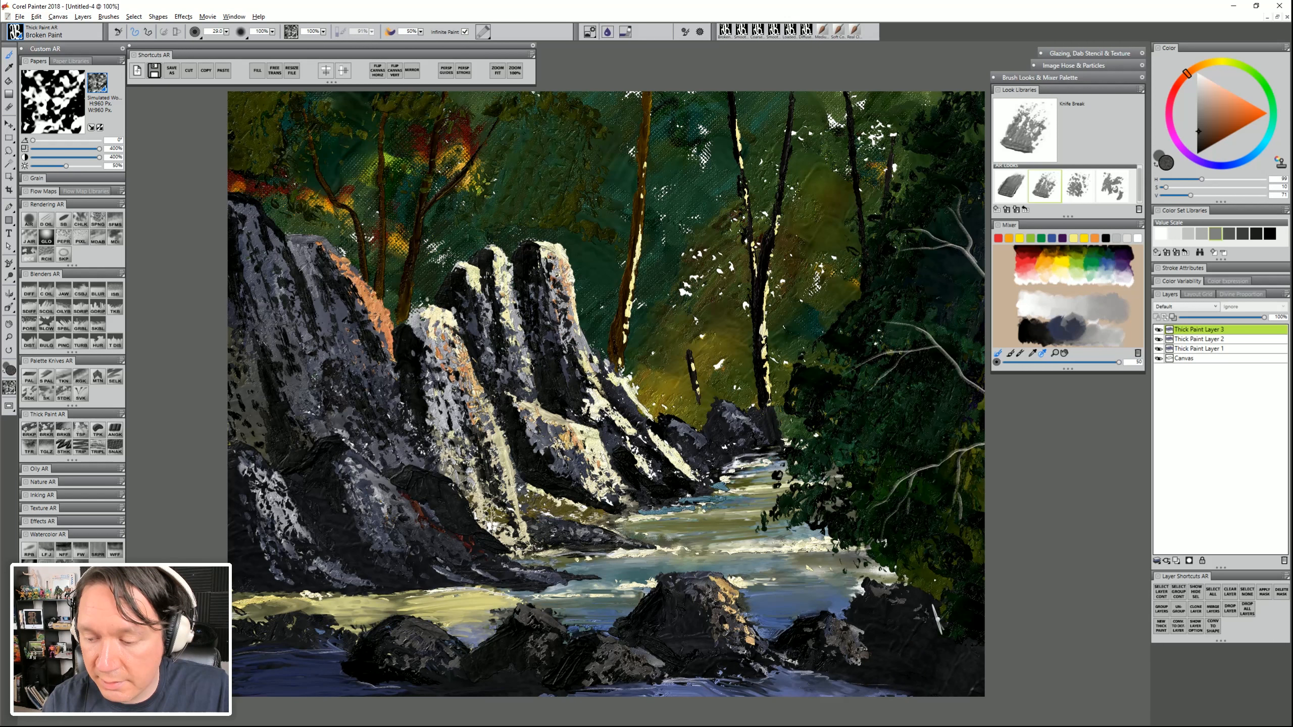
Paint olive-green foliage texture over the dark bushes at the lower right and the bank at the lower left, sampling the nearby green
mouse_move(895, 589)
left_mouse_down()
mouse_move(868, 610)
mouse_move(902, 611)
mouse_move(905, 631)
mouse_move(935, 628)
mouse_move(923, 663)
mouse_move(961, 631)
mouse_move(917, 677)
mouse_move(979, 665)
mouse_move(915, 691)
mouse_move(964, 700)
left_mouse_up()
left_click(931, 576, "alt")
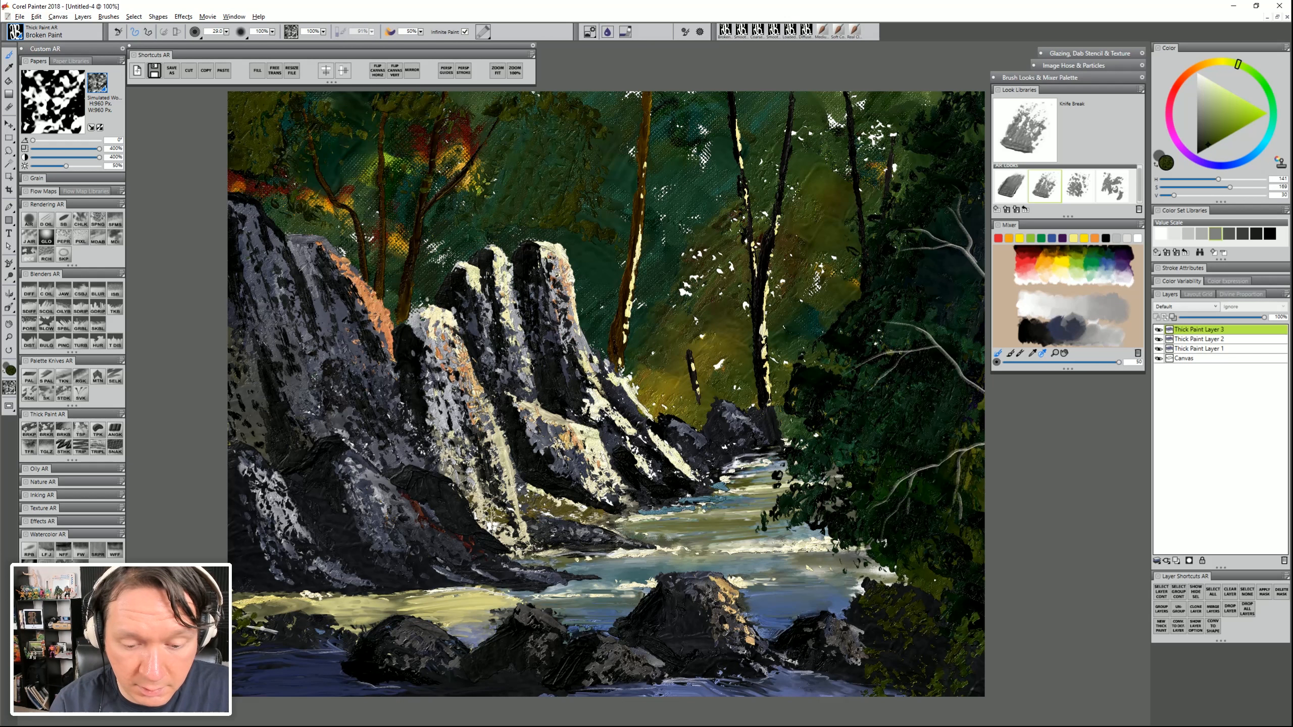
mouse_move(280, 627)
left_mouse_down()
mouse_move(300, 635)
mouse_move(254, 645)
mouse_move(320, 627)
left_mouse_up()
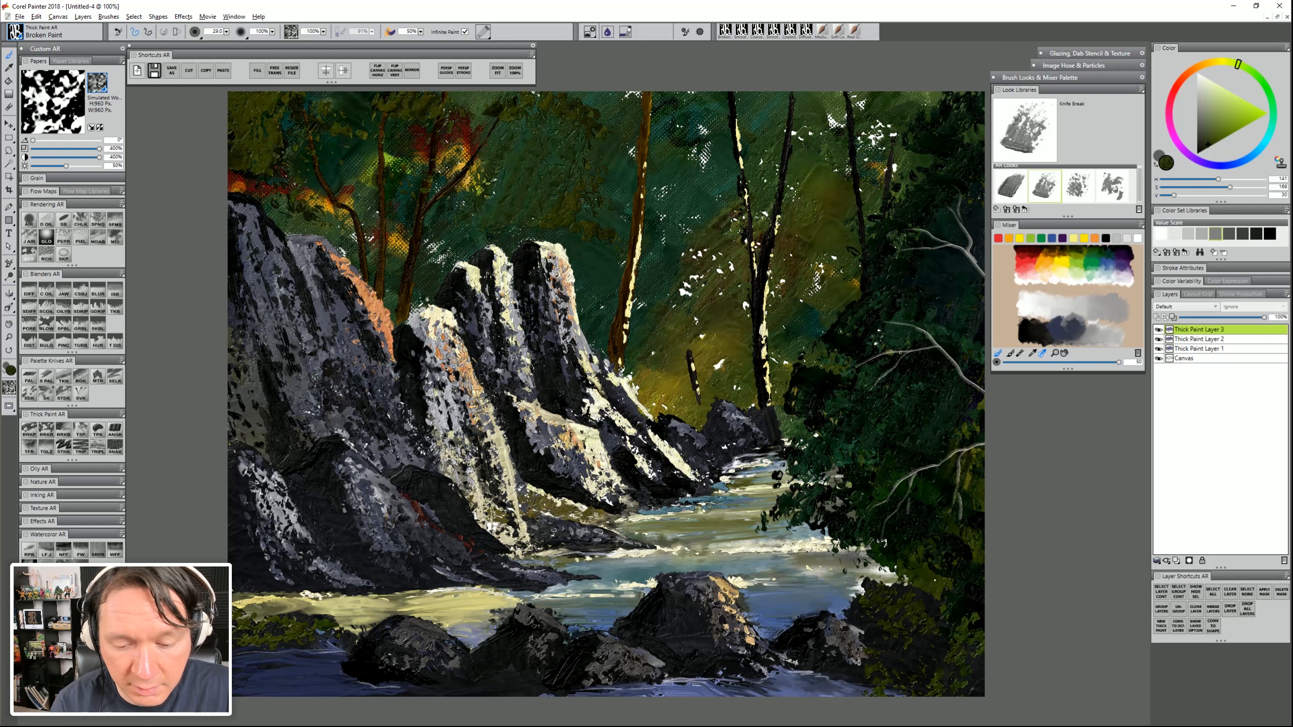
Sample near-black from the foreground rock, add another Thick Paint layer, and paint dark strokes along the lower-left water's edge
left_click(359, 667, "alt")
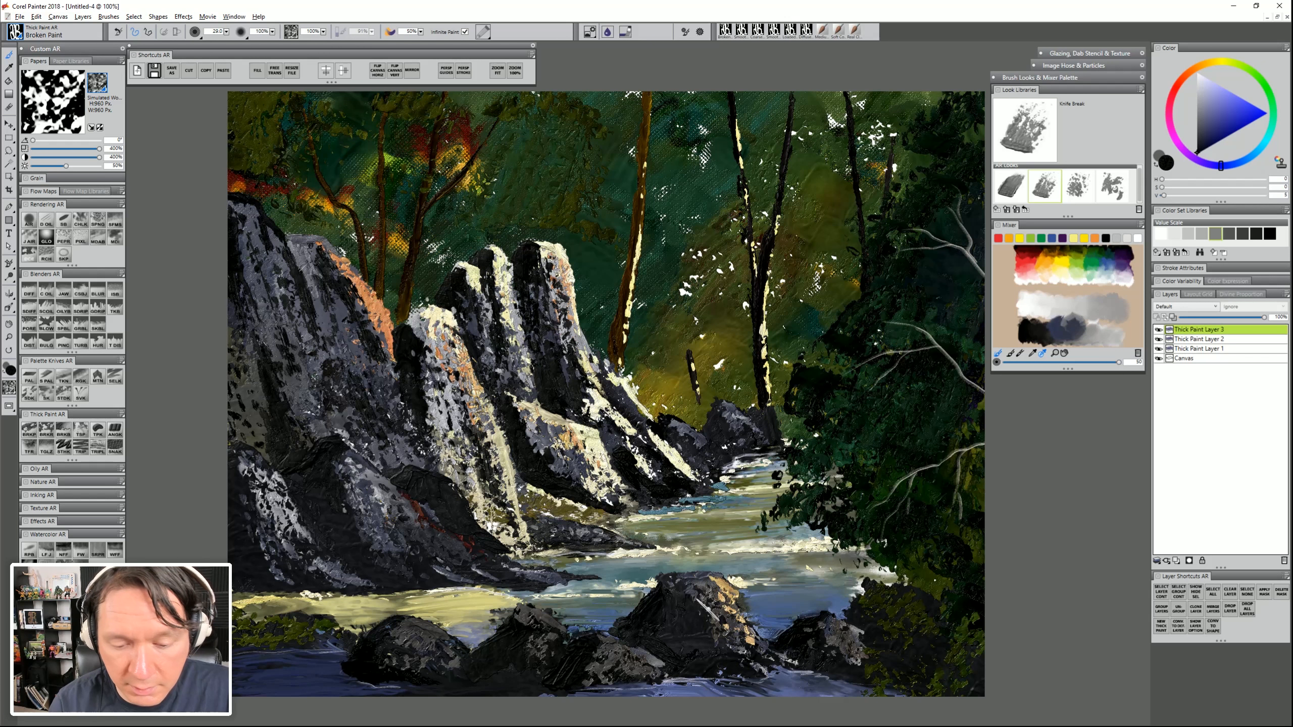
left_click(1162, 628)
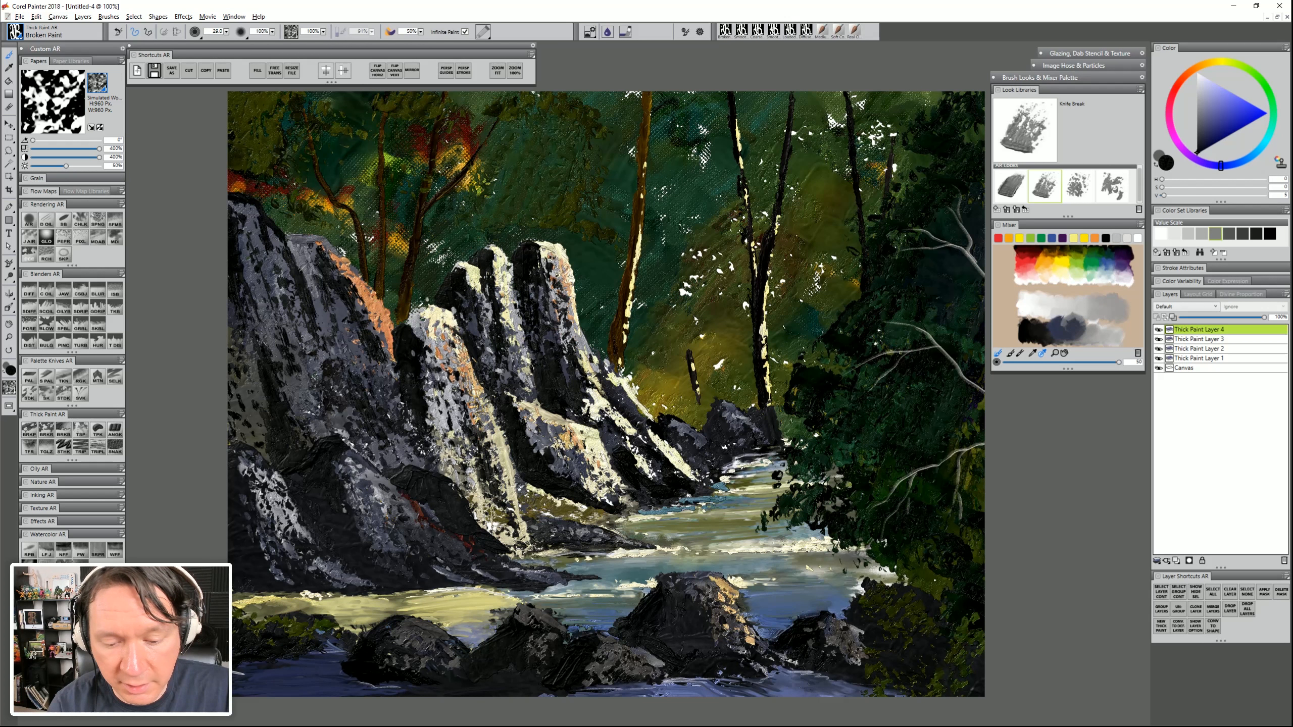
mouse_move(266, 671)
left_mouse_down()
mouse_move(322, 693)
mouse_move(255, 706)
mouse_move(396, 691)
left_mouse_up()
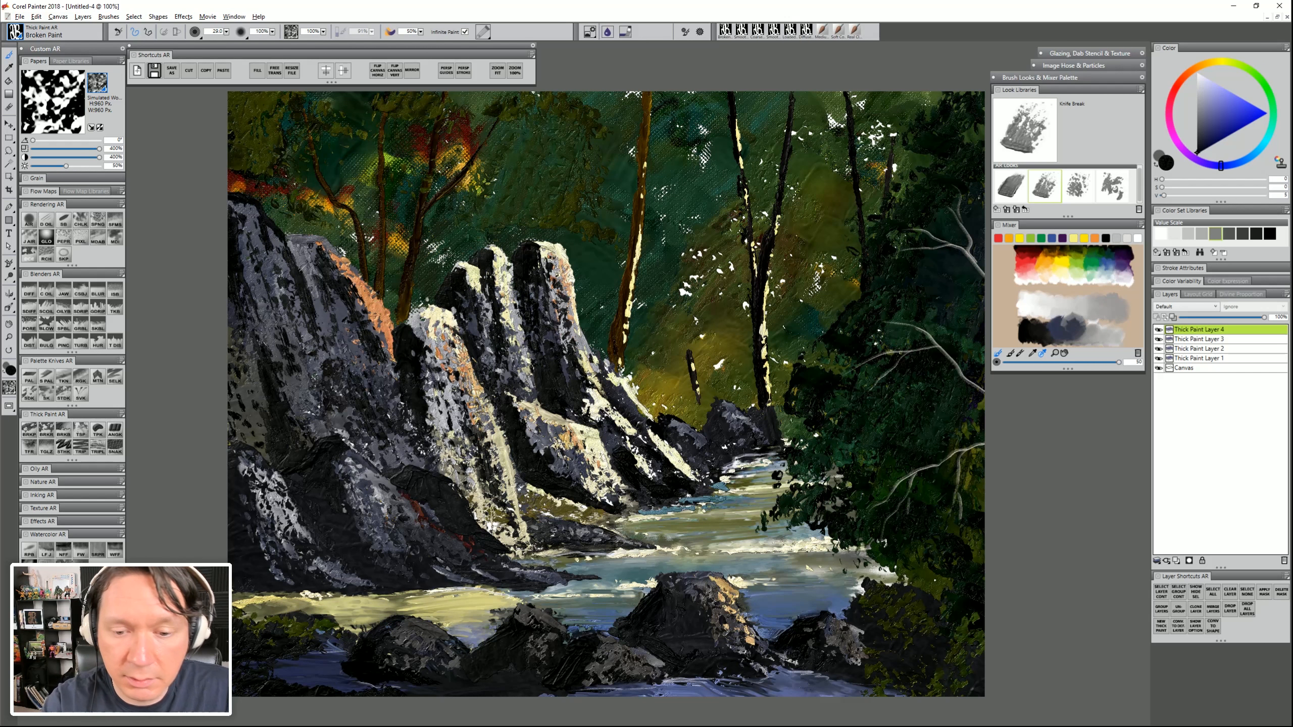
Sample the orange rock highlight, lighten it to a pale peach, and paint warm highlights on the sunlit rock faces
left_click(375, 306, "alt")
left_click_drag(1225, 99, 1222, 87)
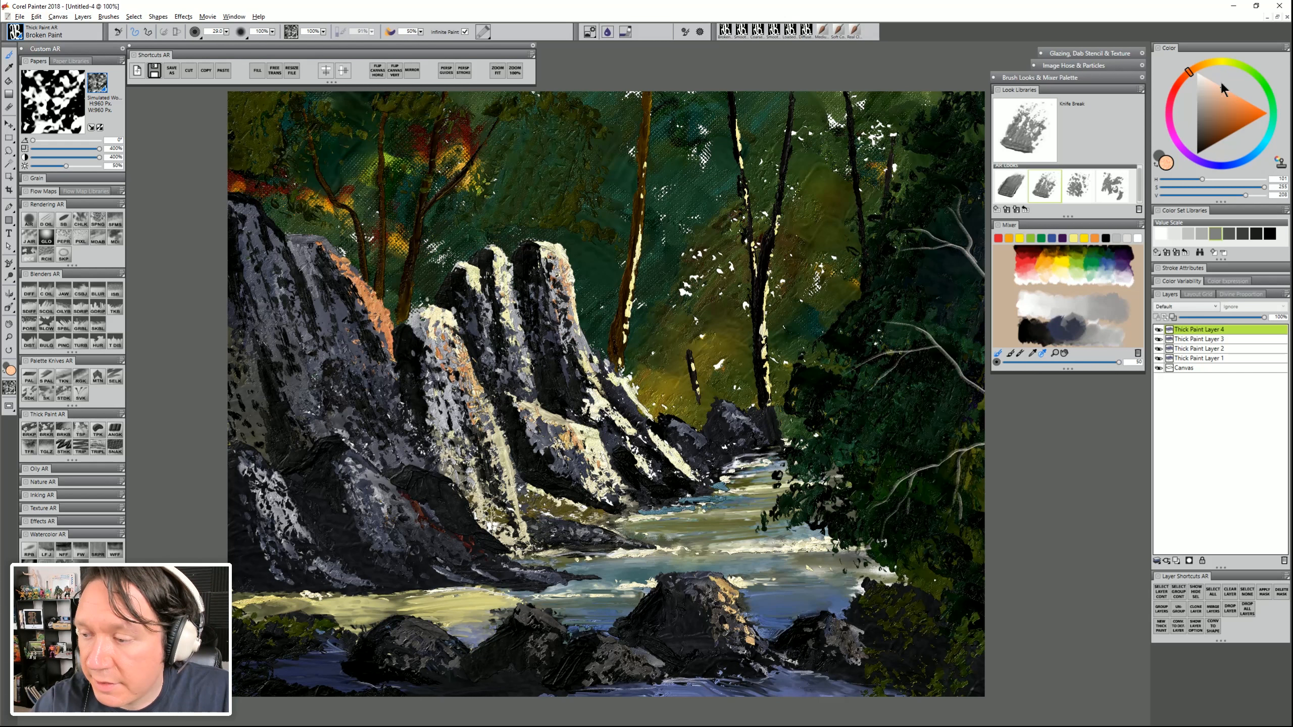
left_click_drag(327, 247, 355, 271)
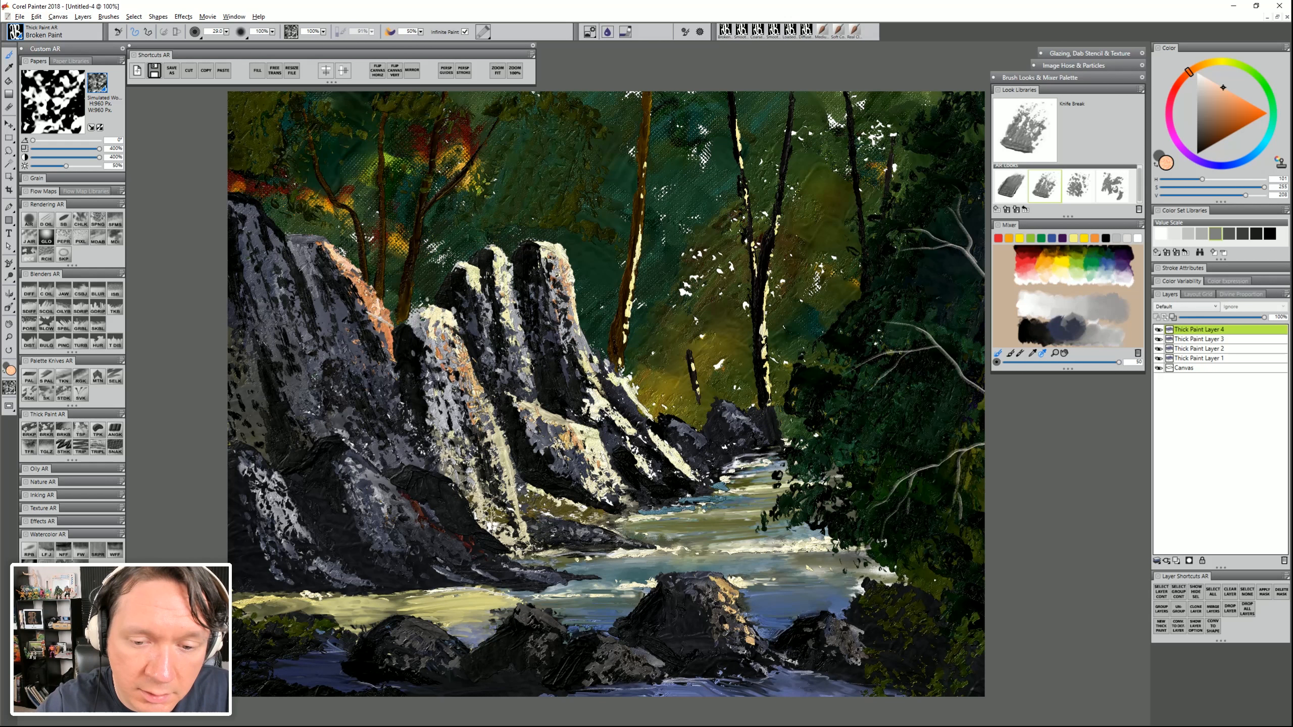
left_click_drag(448, 328, 462, 377)
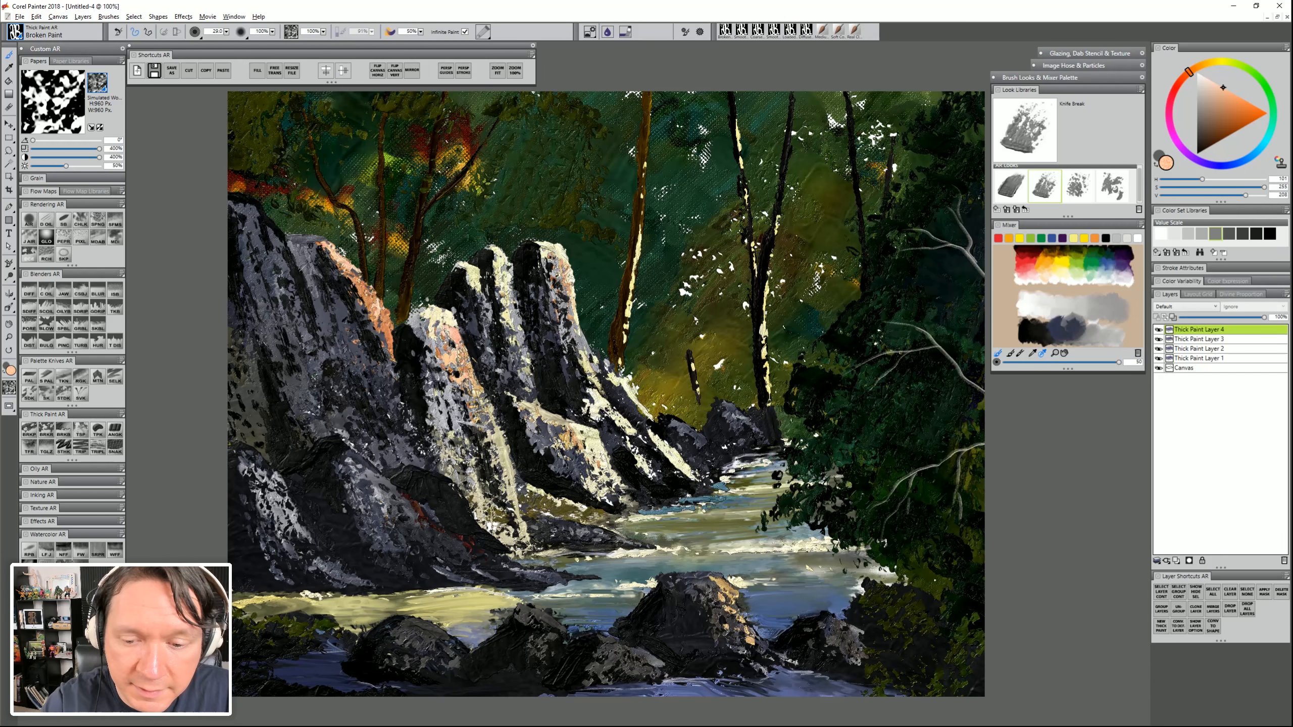
left_click_drag(505, 317, 511, 355)
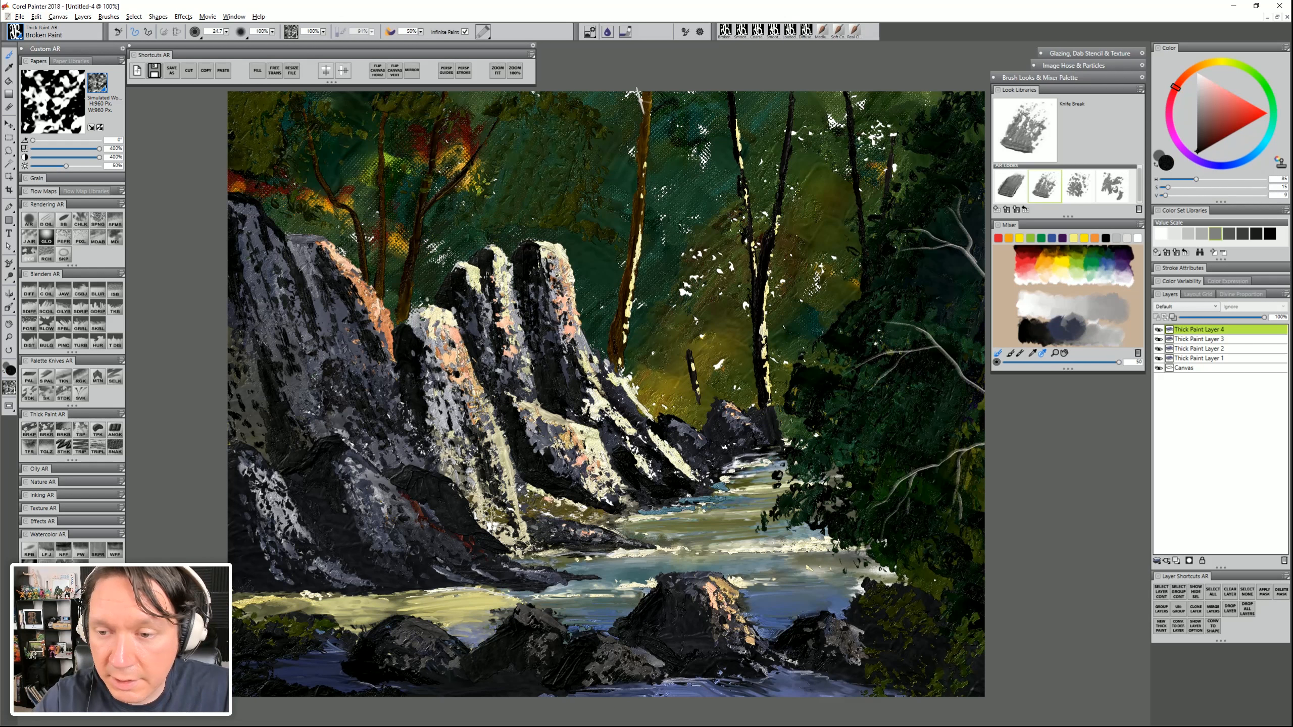
Darken the background tree trunks with near-black strokes, and sample the dark green between the central trunks
mouse_move(647, 96)
left_mouse_down()
mouse_move(613, 337)
mouse_move(630, 229)
left_mouse_up()
left_click_drag(431, 128, 406, 325)
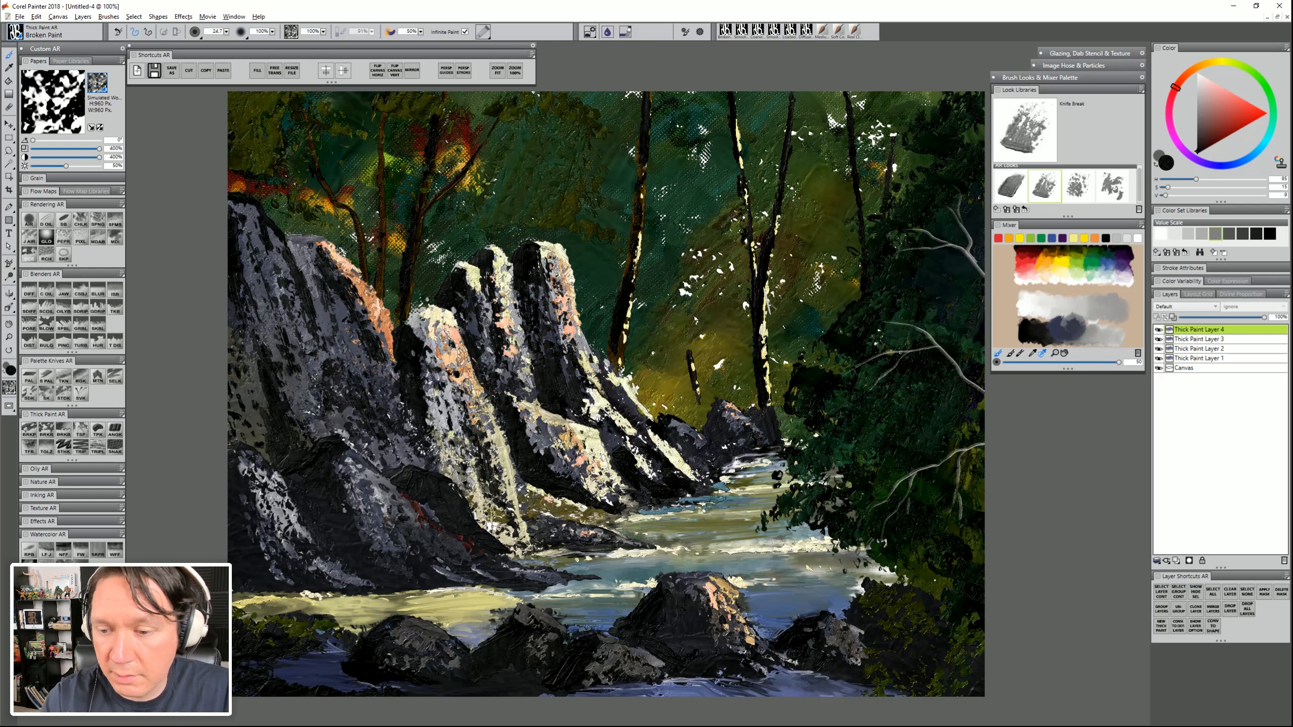
mouse_move(764, 390)
left_mouse_down()
mouse_move(762, 303)
mouse_move(760, 332)
left_mouse_up()
left_click(764, 257, "alt")
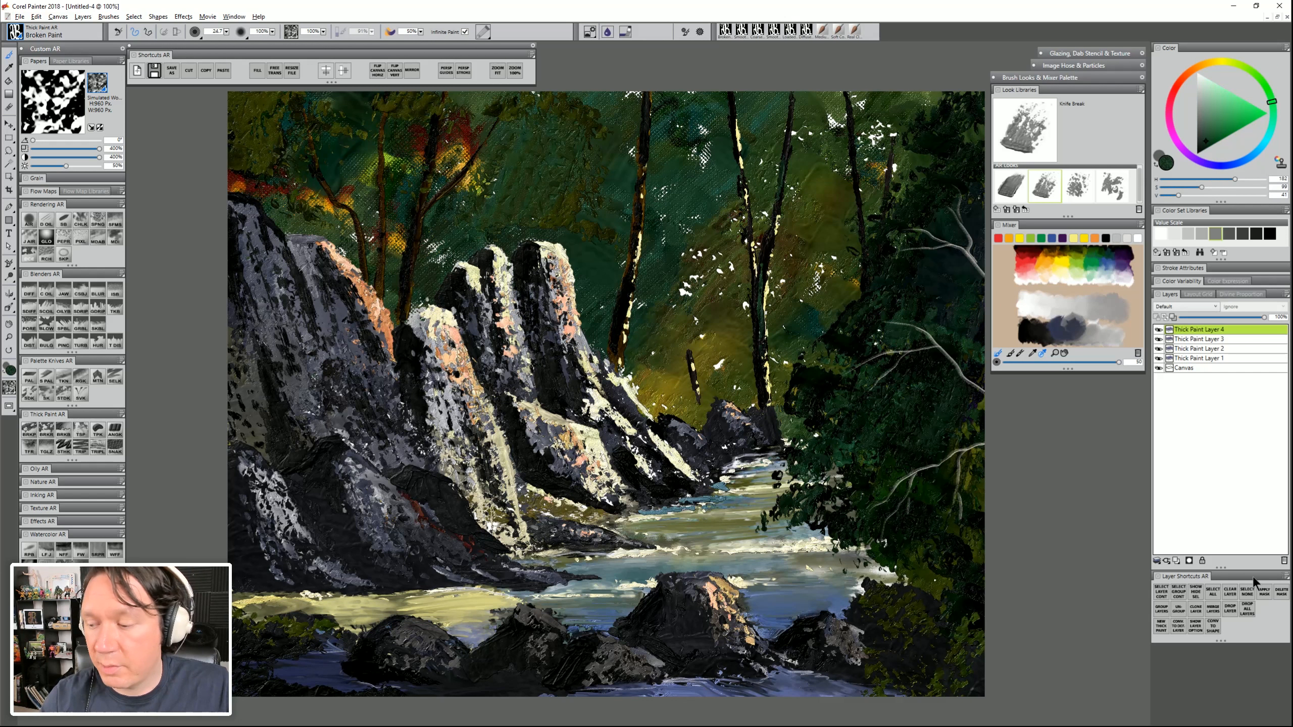
Drop all layers onto the canvas and soften the river surface with the Diffuse Blur brush
left_click(1245, 609)
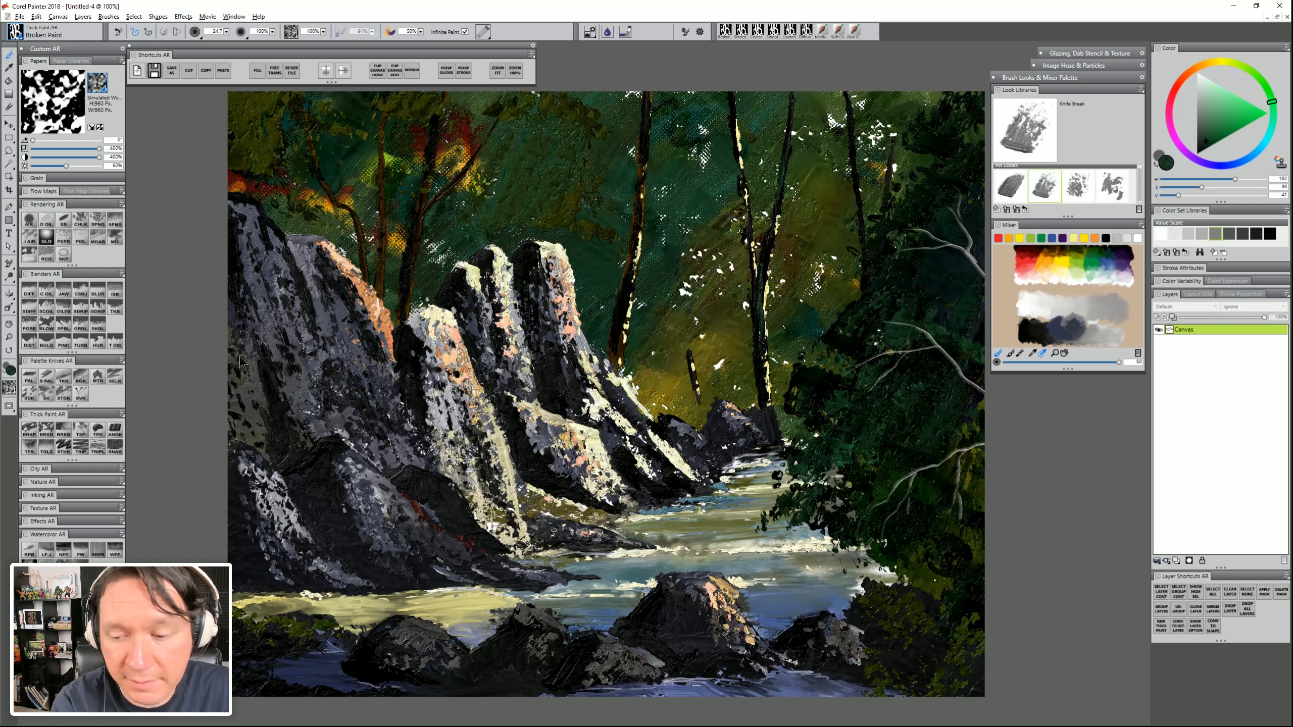
mouse_move(741, 472)
left_mouse_down()
mouse_move(722, 494)
mouse_move(757, 500)
left_mouse_up()
mouse_move(662, 512)
left_mouse_down()
mouse_move(731, 505)
mouse_move(631, 521)
mouse_move(716, 550)
mouse_move(600, 550)
left_mouse_up()
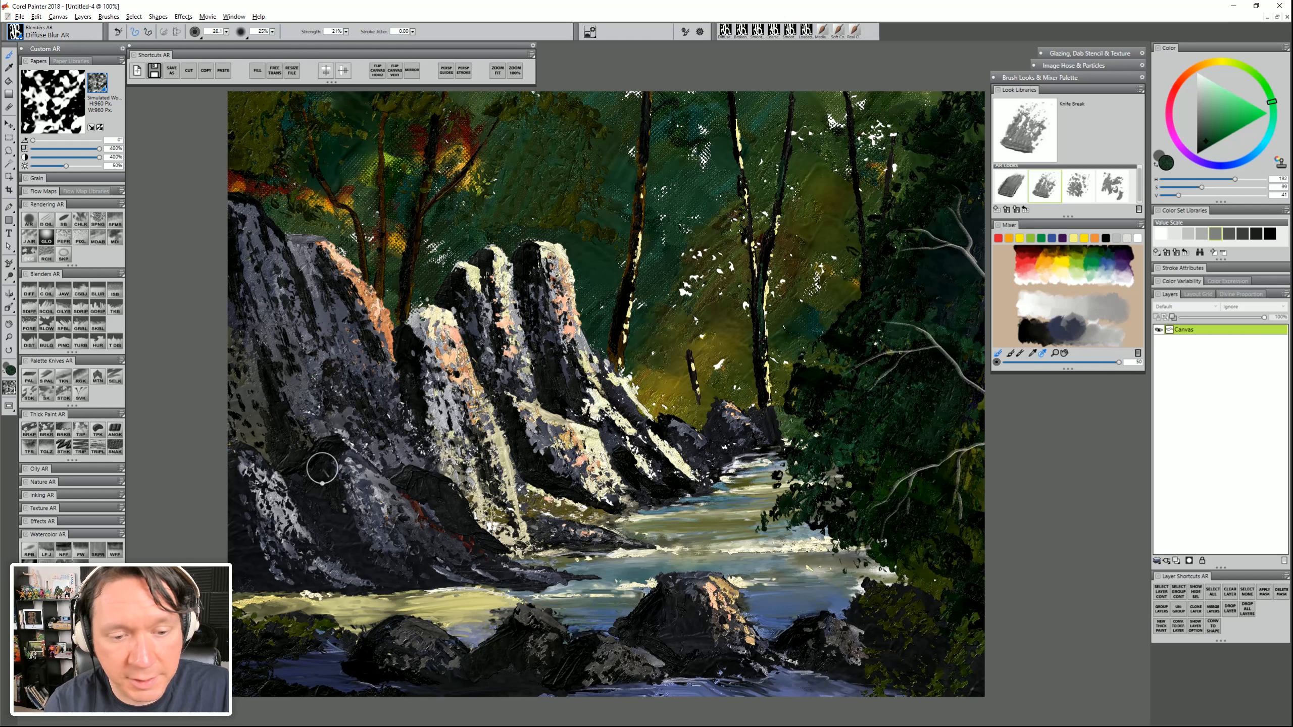
Blend the river's reflections and the waterline along the rocks with the Coarse Oily Blender brush
left_click(46, 309)
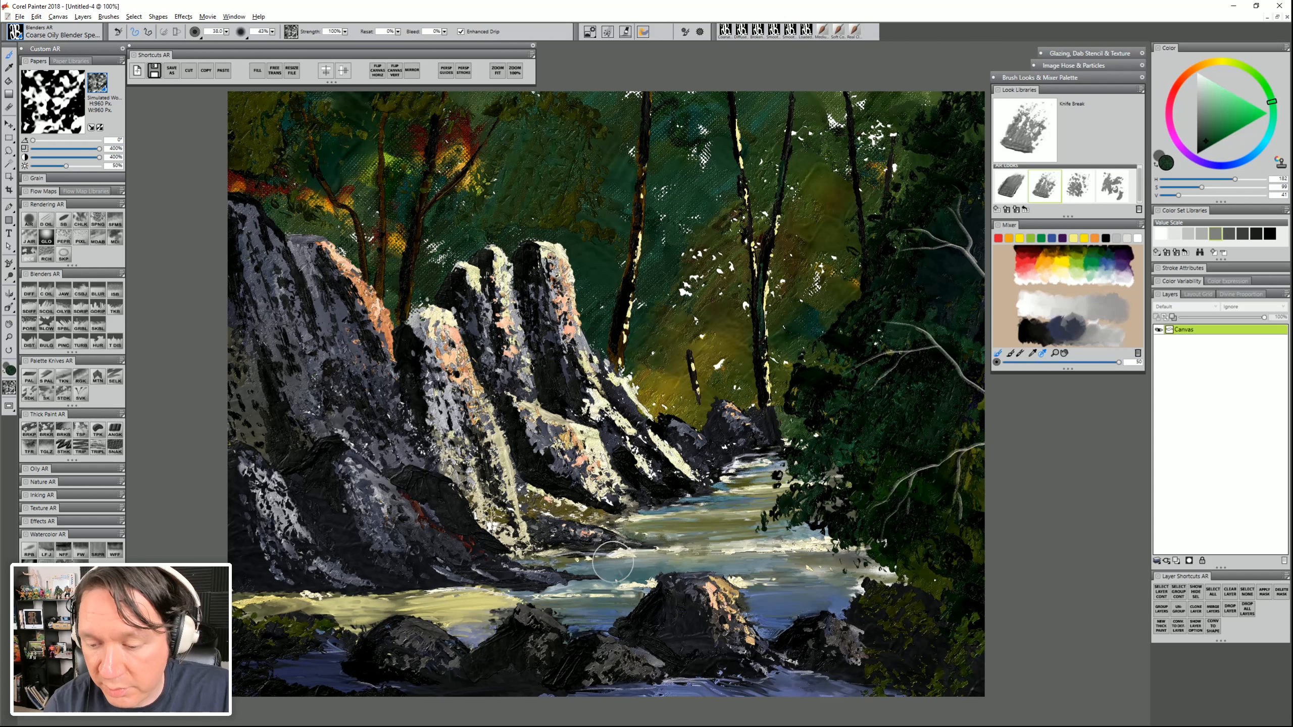
mouse_move(712, 532)
left_mouse_down()
mouse_move(752, 510)
mouse_move(727, 496)
left_mouse_up()
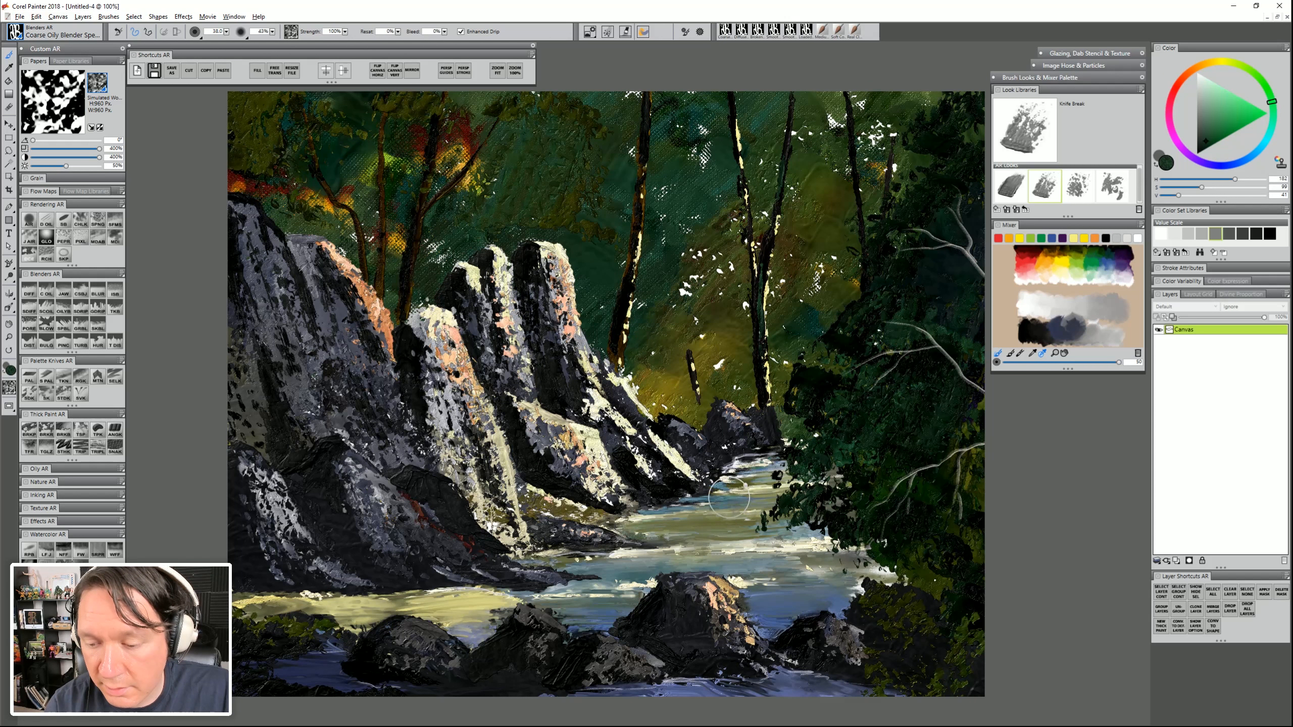
left_click_drag(611, 574, 568, 584)
Blend the highlights on the tall rock faces, try the same on the large foreground boulder, and undo that last stroke
left_click_drag(460, 395, 446, 324)
left_click_drag(433, 378, 461, 469)
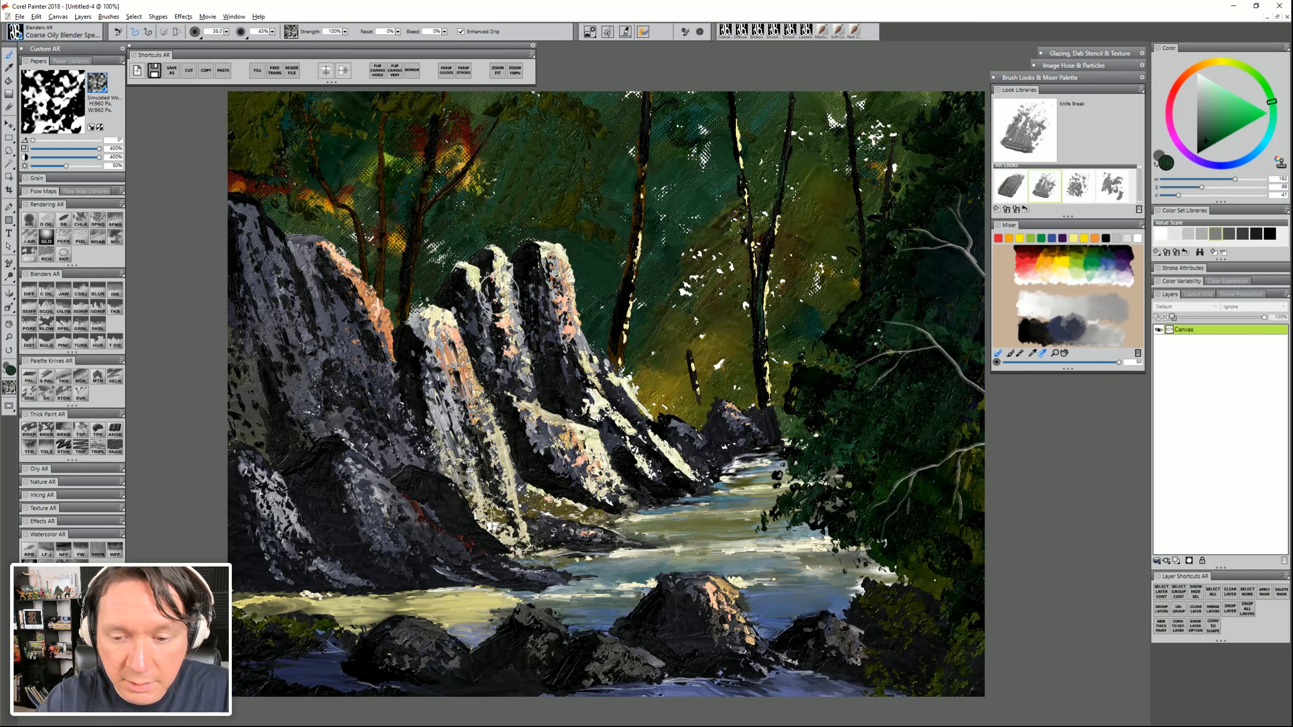
left_click_drag(501, 295, 534, 352)
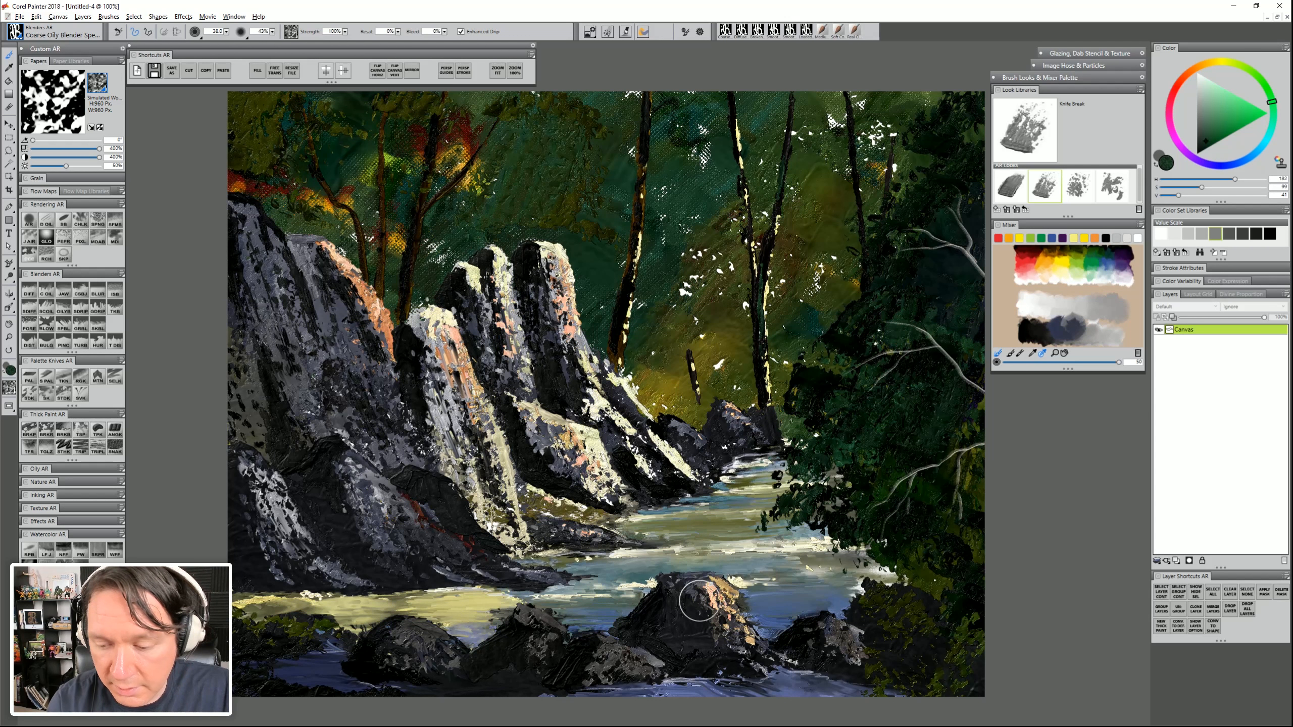
mouse_move(699, 601)
left_mouse_down()
mouse_move(726, 639)
mouse_move(717, 596)
mouse_move(764, 655)
mouse_move(719, 634)
mouse_move(816, 646)
mouse_move(717, 597)
mouse_move(741, 650)
left_mouse_up()
key("ctrl+z")
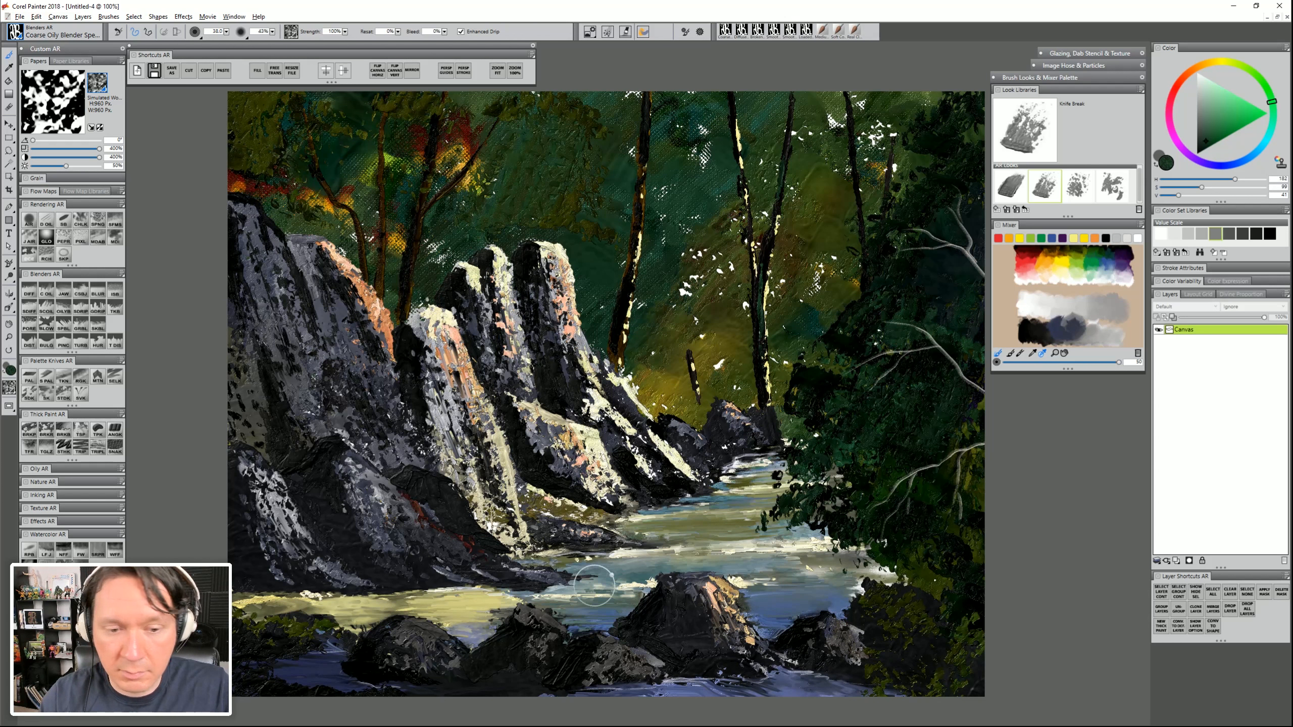
Switch back to the Broken Paint brush, sample the dark trunk colour, and paint thin background trees with fine branches
left_click(37, 429)
left_click(696, 376, "alt")
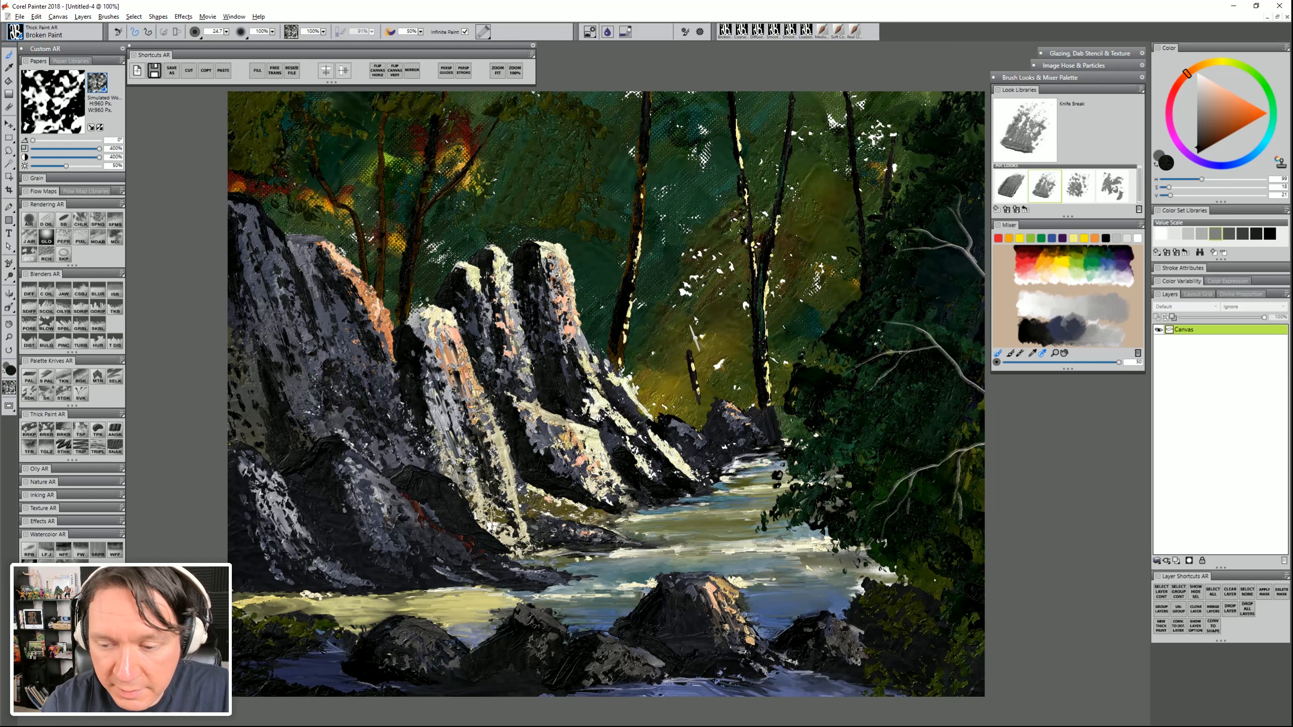
left_click_drag(692, 339, 682, 259)
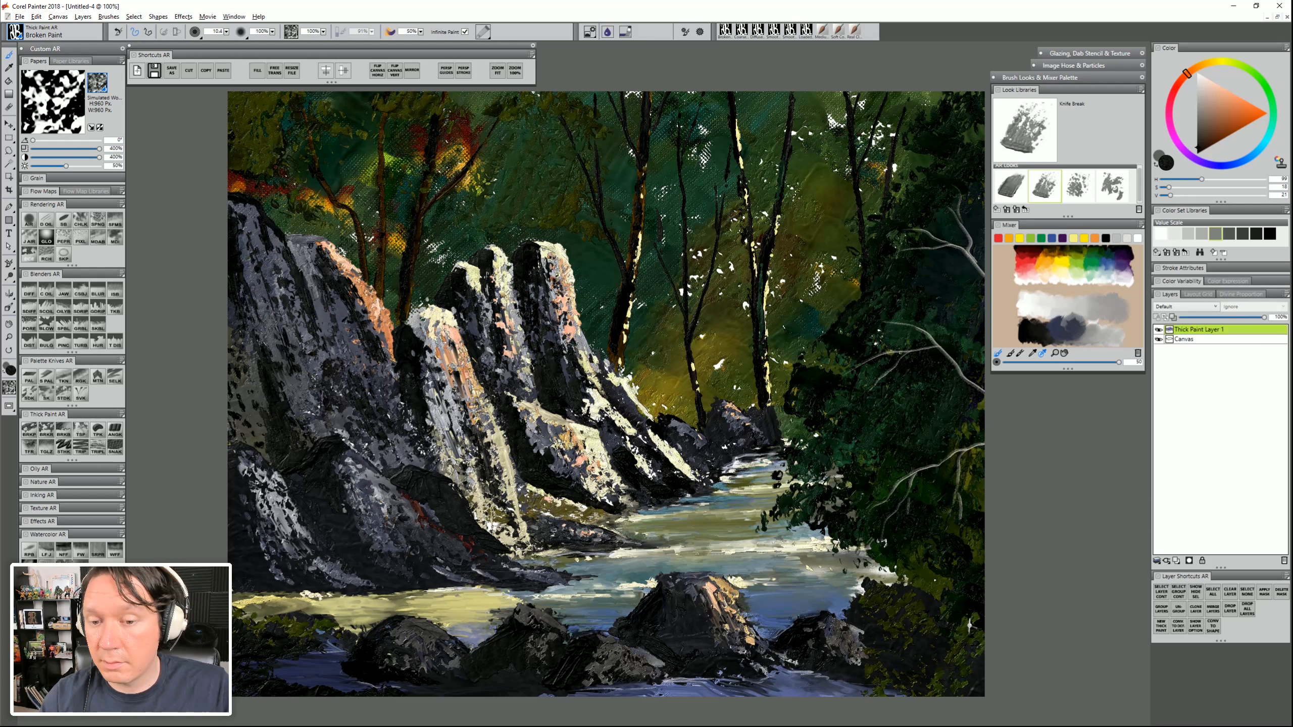
On a new thick paint layer, sample olive from the background and dab ochre-olive foliage around the central and far trees
left_click(748, 302, "alt")
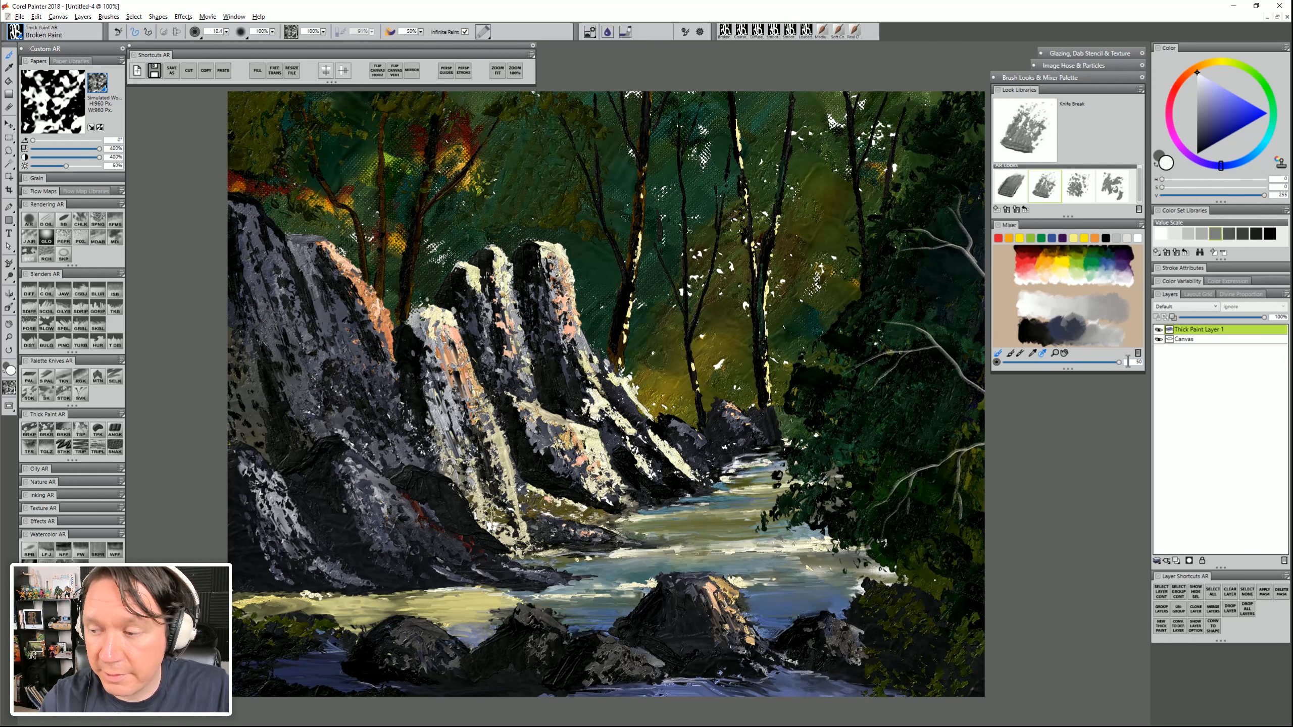
left_click(1166, 627)
left_click(835, 208, "alt")
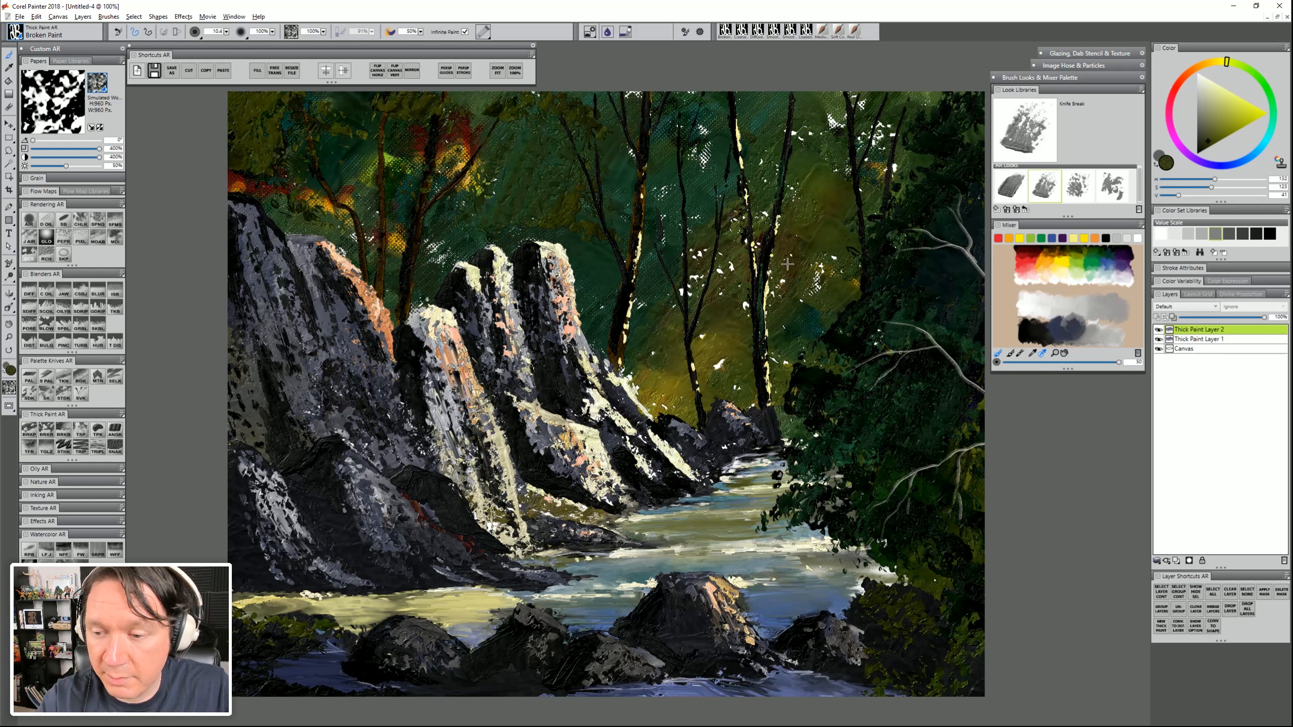
mouse_move(787, 263)
left_mouse_down()
mouse_move(817, 287)
mouse_move(842, 259)
left_mouse_up()
left_click(670, 386, "alt")
left_click(856, 281, "alt")
left_click(837, 278, "alt")
left_click_drag(789, 278, 774, 301)
left_click_drag(883, 123, 868, 145)
left_click_drag(880, 159, 891, 177)
left_click_drag(856, 107, 833, 121)
left_click_drag(703, 127, 661, 220)
left_click_drag(708, 250, 687, 285)
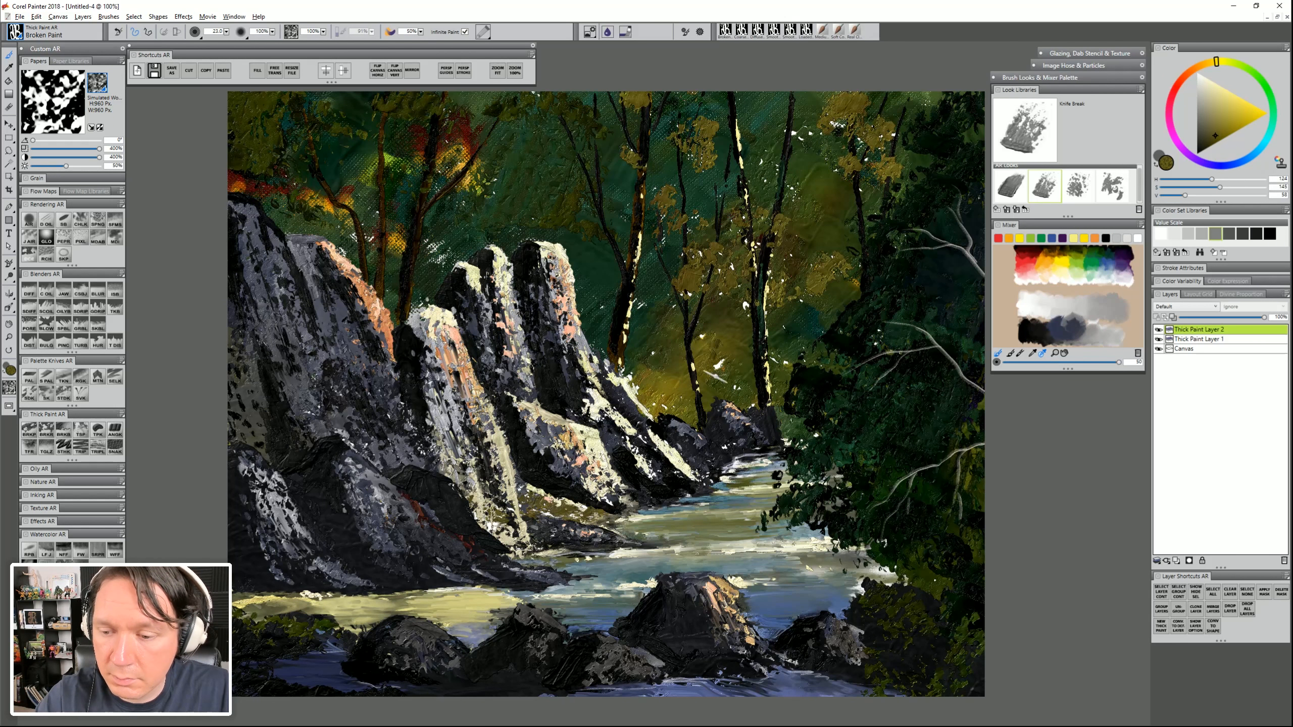
left_click_drag(727, 354, 715, 379)
Extend the olive foliage around the thin trees and orange glow above the tall rocks
left_click_drag(439, 245, 430, 275)
left_click_drag(486, 176, 468, 214)
left_click_drag(464, 122, 442, 152)
Sample a dark green and, on another thick paint layer, break dark foliage over the trees across the background
left_click(455, 203, "alt")
left_click(1160, 626)
left_click_drag(480, 102, 448, 153)
left_click_drag(488, 175, 447, 222)
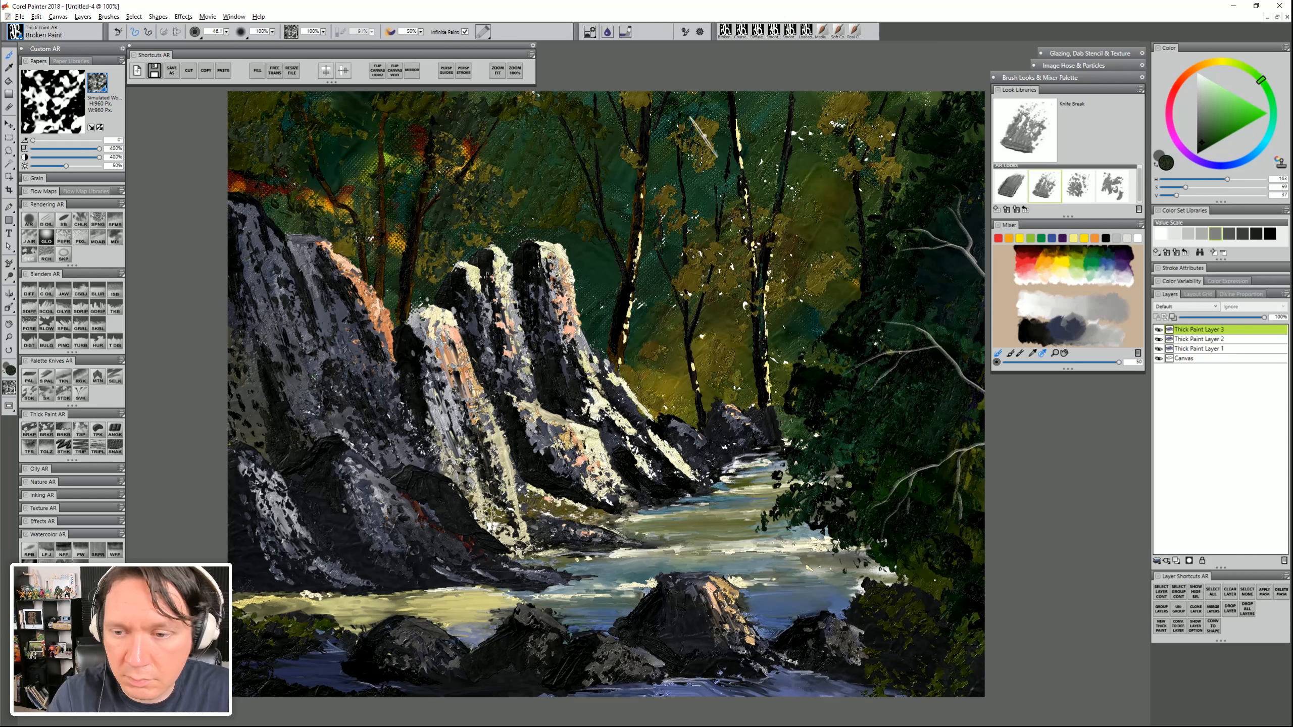
left_click_drag(710, 107, 680, 168)
left_click_drag(753, 211, 718, 255)
left_click_drag(733, 325, 671, 392)
left_click_drag(834, 104, 898, 173)
left_click_drag(779, 105, 728, 169)
left_click_drag(664, 128, 649, 160)
mouse_move(647, 301)
left_mouse_down()
mouse_move(624, 334)
mouse_move(598, 326)
left_mouse_up()
left_click_drag(840, 232, 799, 306)
left_click_drag(592, 170, 578, 201)
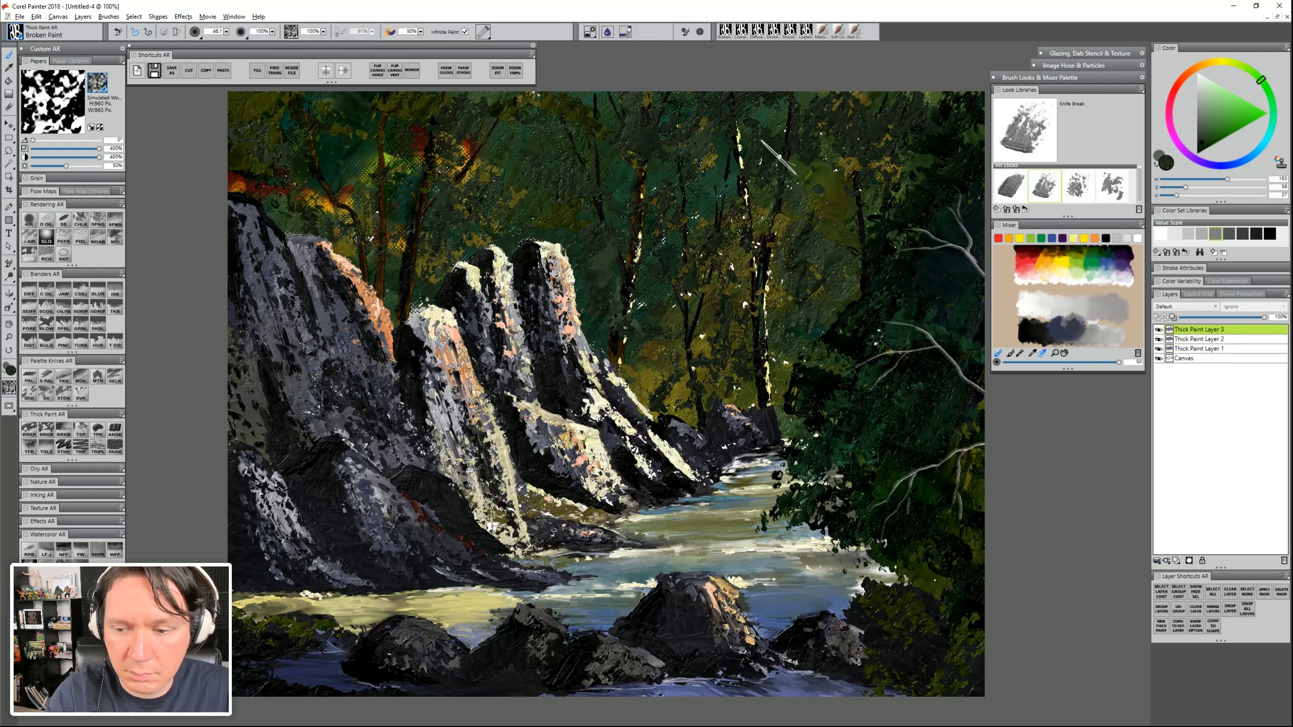
left_click_drag(787, 145, 771, 170)
On a new thick paint layer, mix a dark neutral brown and add broken texture over the tall rocks and large foreground boulder
left_click(1160, 626)
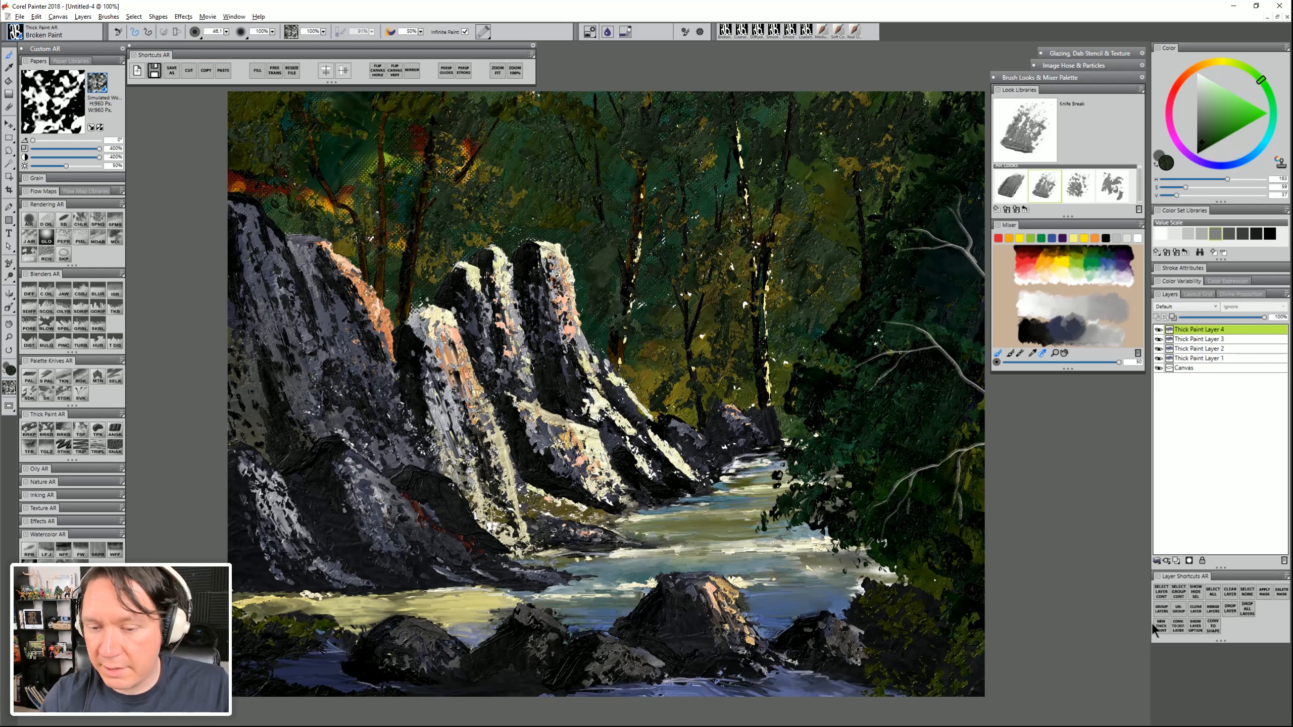
left_click(1196, 68)
left_click_drag(1214, 120, 1204, 143)
left_click_drag(342, 308, 383, 439)
left_click_drag(261, 265, 344, 467)
left_click_drag(444, 351, 464, 484)
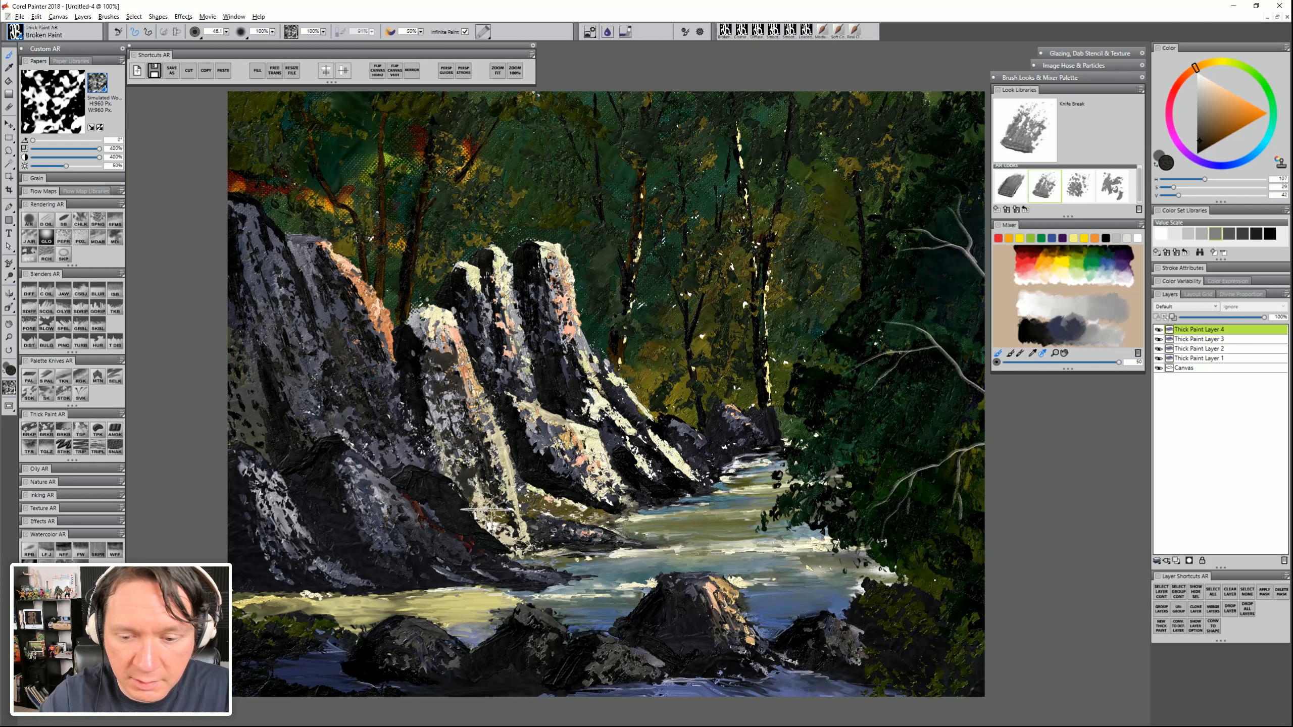
left_click_drag(493, 326, 547, 465)
left_click_drag(527, 369, 592, 482)
mouse_move(540, 433)
left_mouse_down()
mouse_move(572, 474)
mouse_move(542, 468)
left_mouse_up()
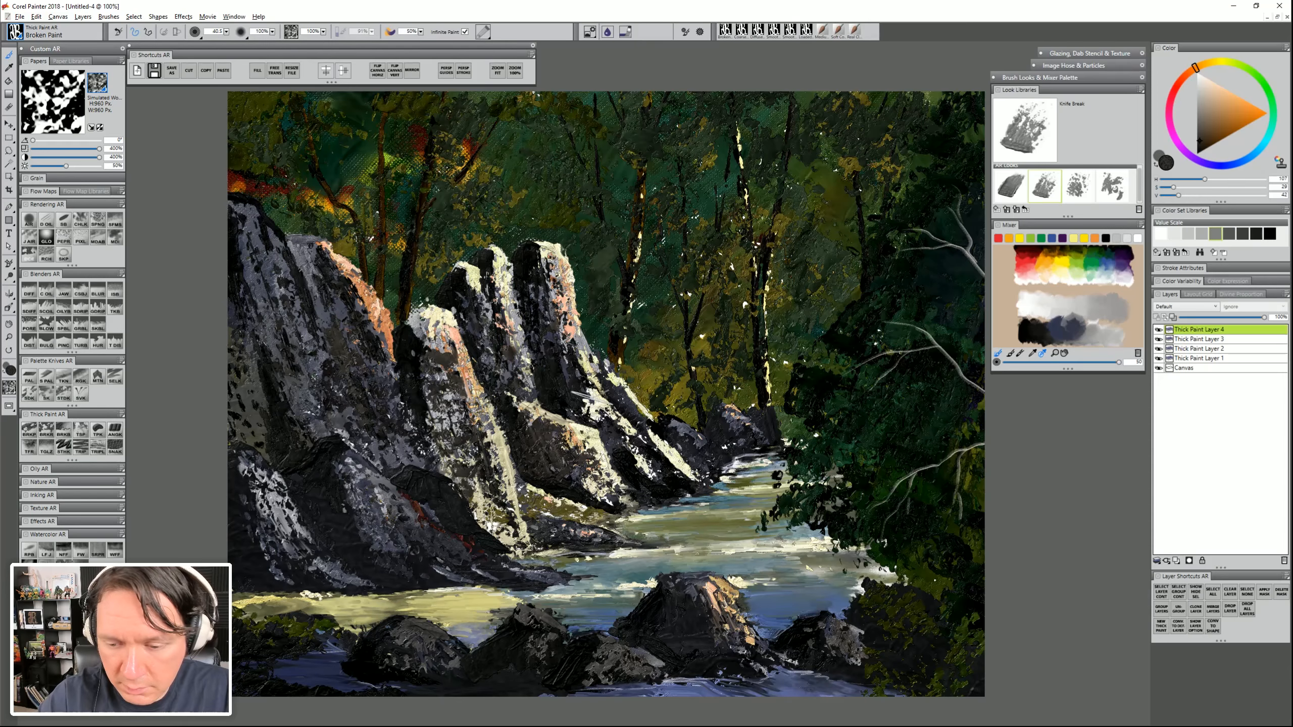
left_click_drag(590, 389, 642, 482)
key("bracketleft")
left_click_drag(712, 598, 728, 639)
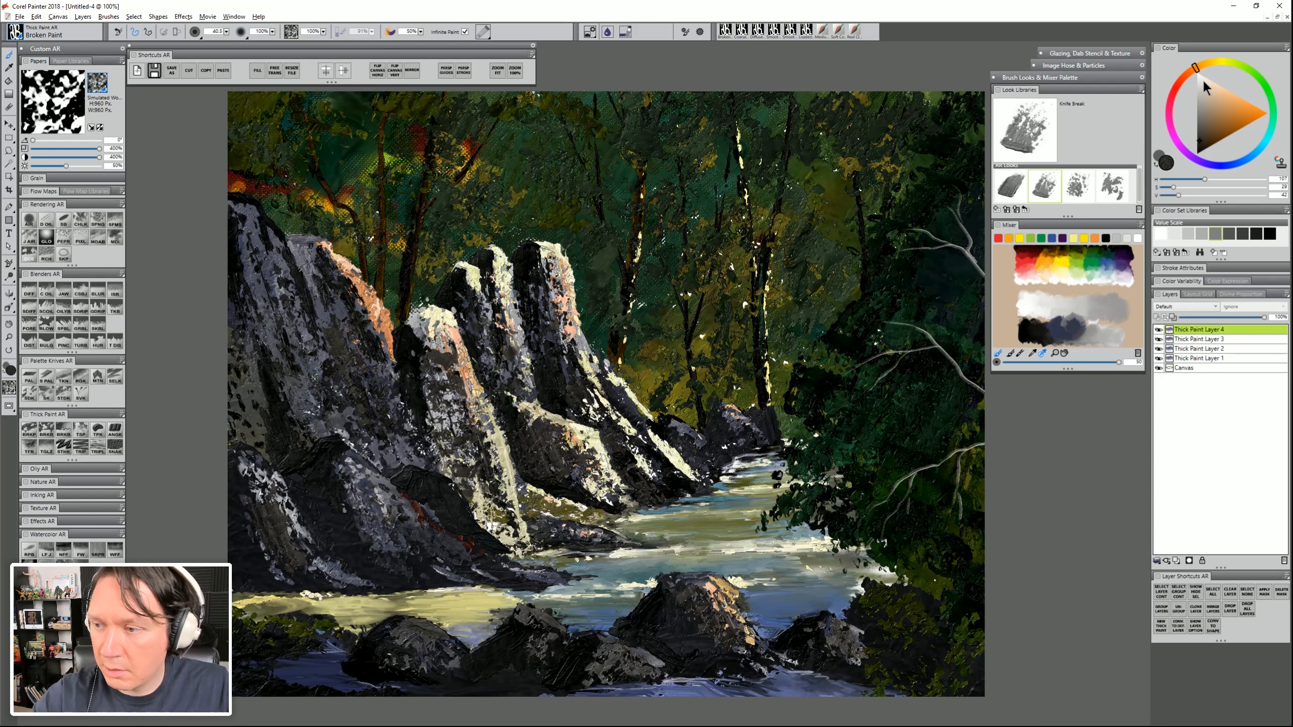
Shift the colour to a dark reddish brown and texture the lower-left rock and the central rock face
left_click(1183, 76)
left_click(1214, 134)
left_click_drag(1215, 140, 1201, 146)
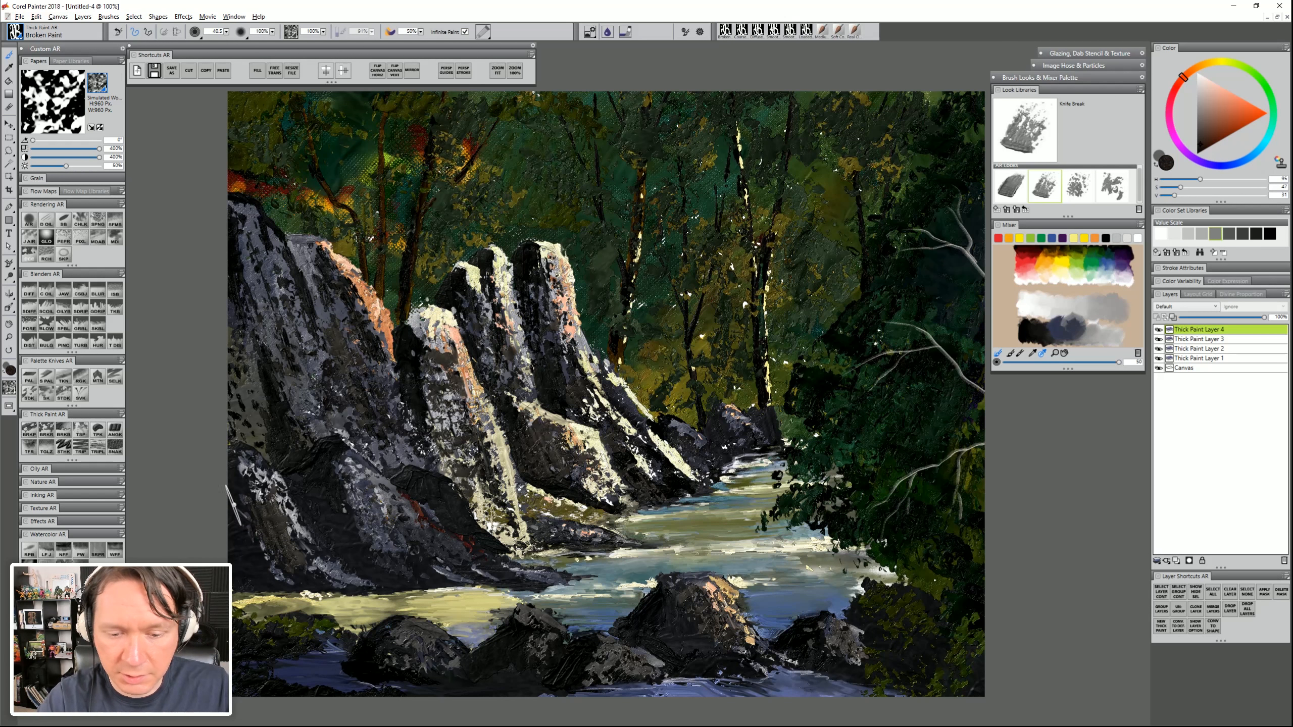
left_click_drag(250, 505, 260, 550)
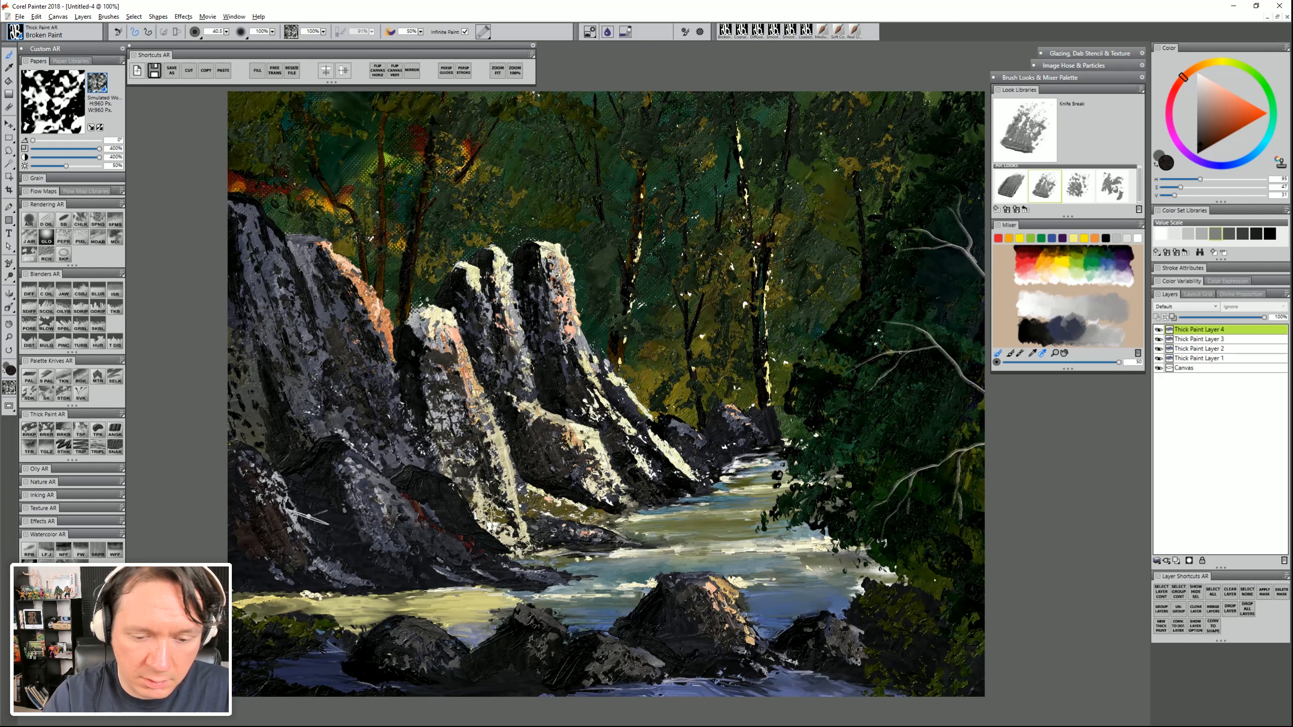
mouse_move(280, 492)
left_mouse_down()
mouse_move(312, 577)
mouse_move(295, 576)
left_mouse_up()
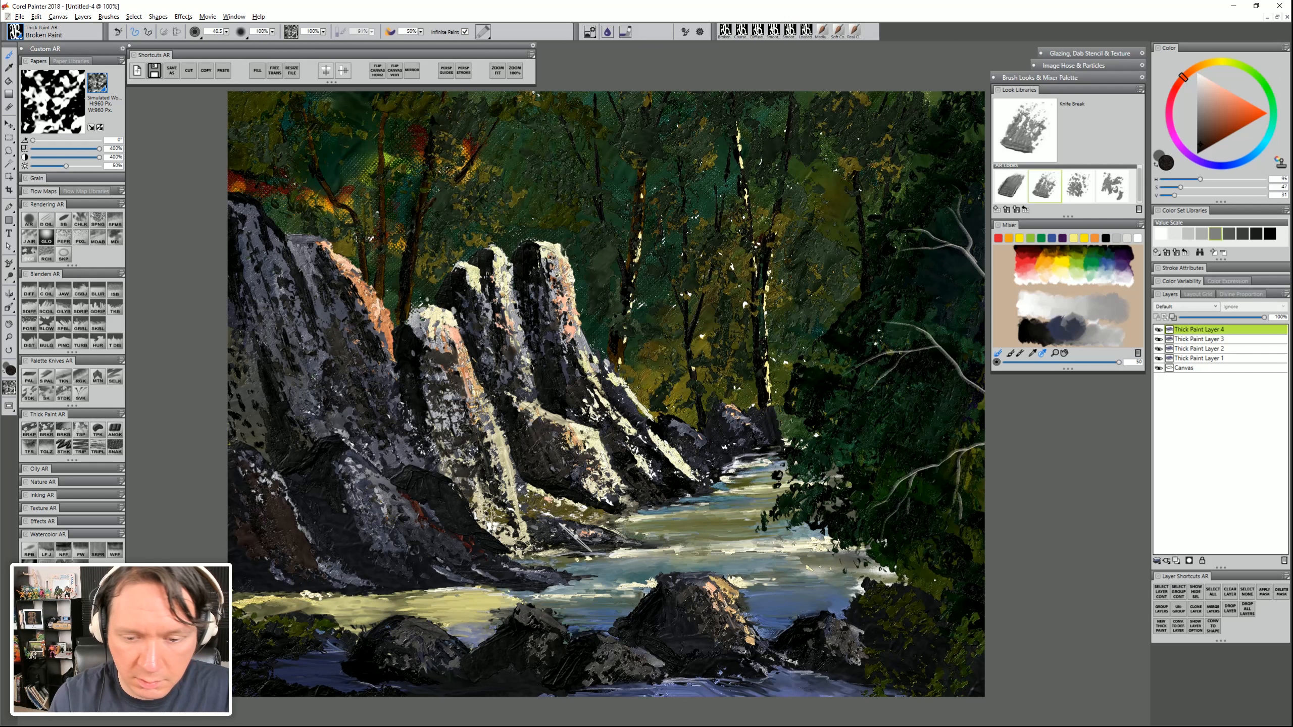
left_click_drag(450, 368, 468, 491)
Sample the pale yellow highlight and paint light along the far-left rock's crest, the lower rock's edge and the waterline
left_click(503, 458, "alt")
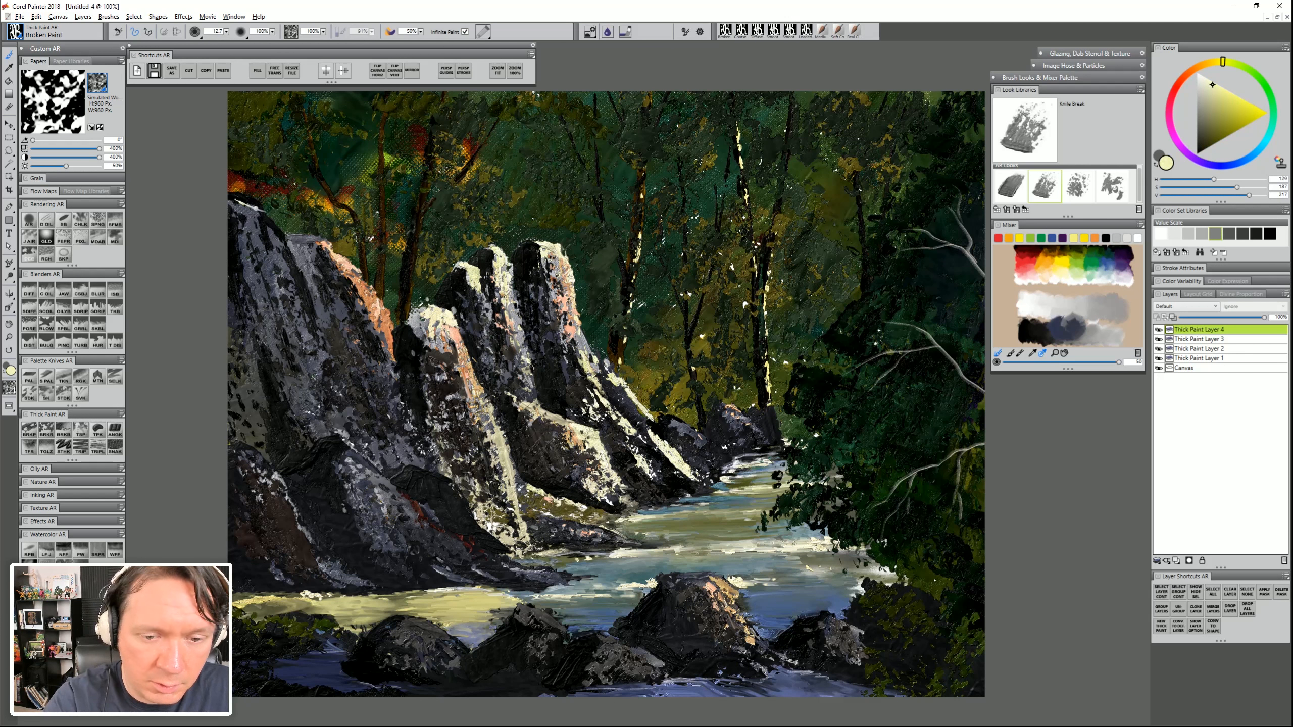
left_click_drag(250, 204, 257, 246)
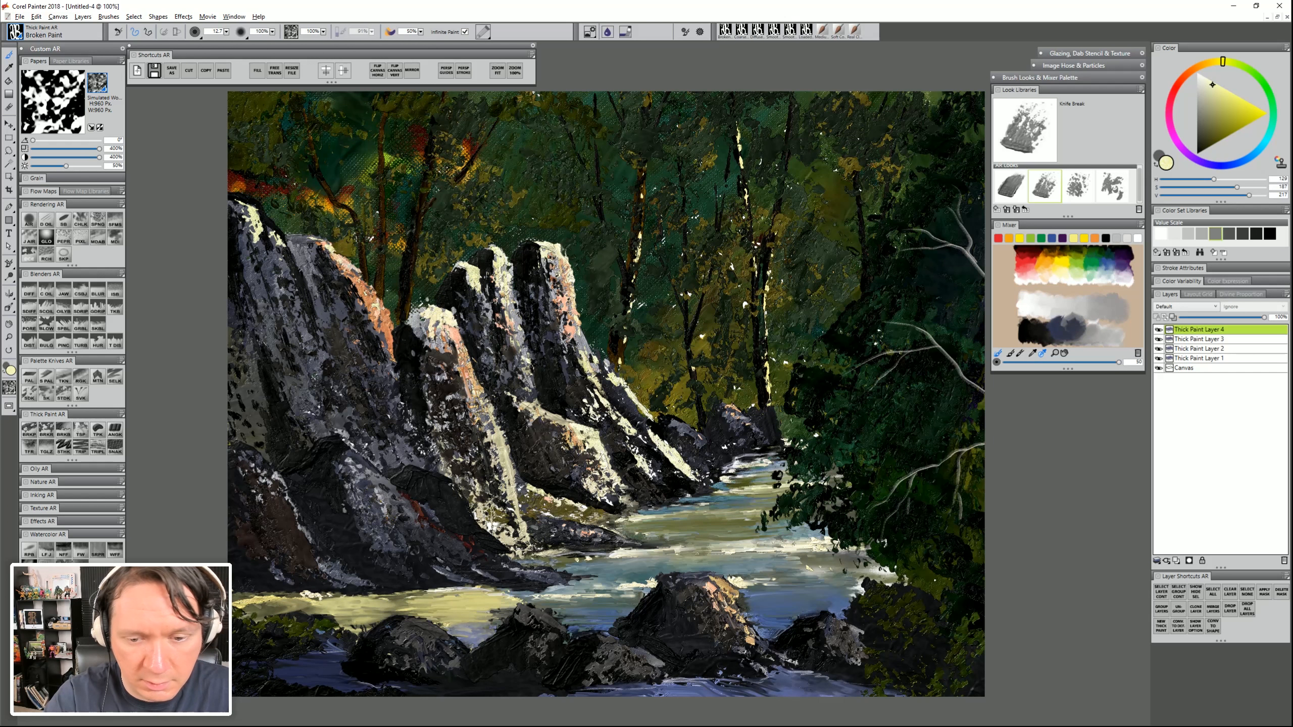
mouse_move(424, 472)
left_mouse_down()
mouse_move(506, 549)
mouse_move(621, 548)
left_mouse_up()
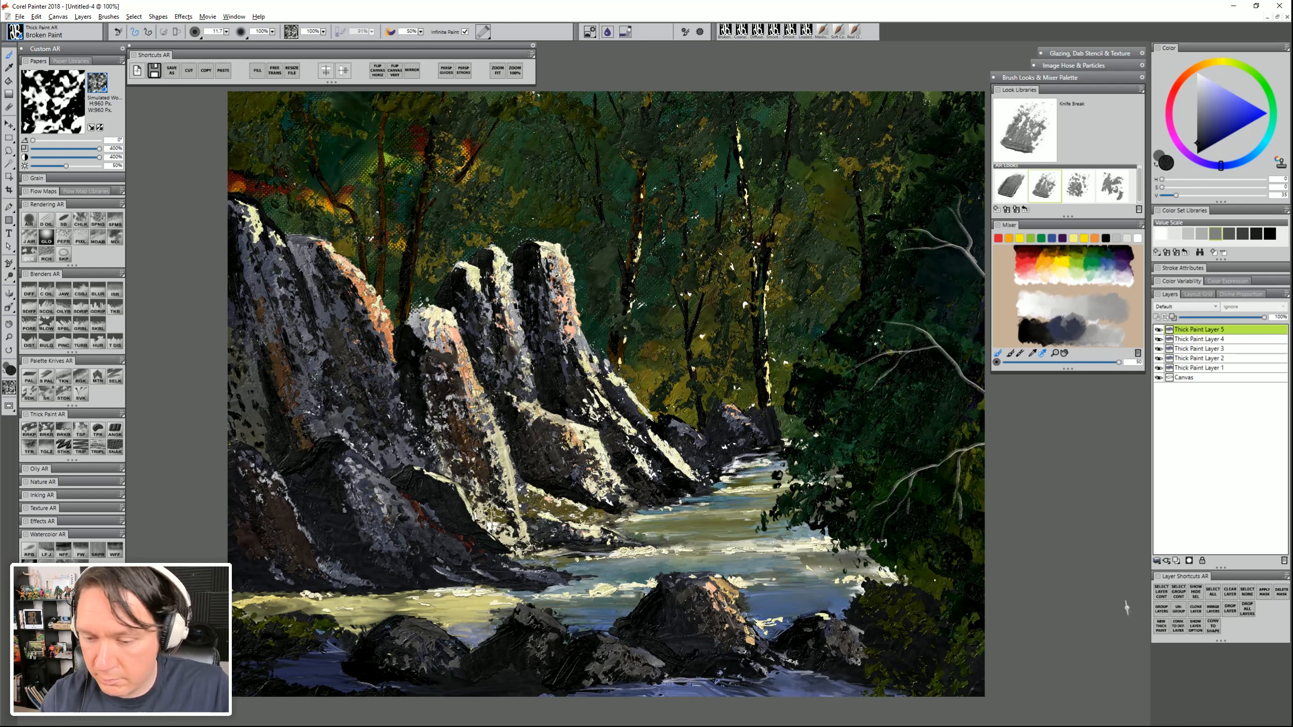
Paint dark grey shadow texture on the central rock's lower face and along the rock bases at the waterline
left_click_drag(510, 479, 522, 539)
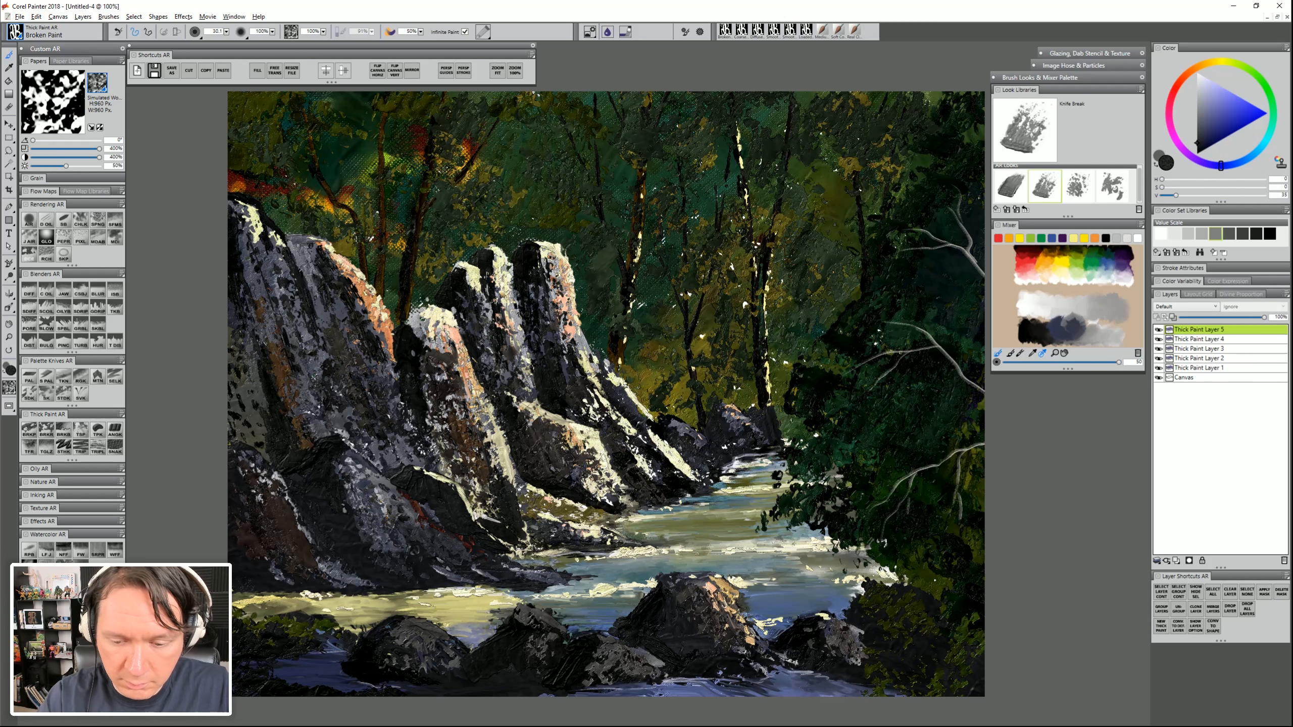
left_click_drag(464, 454, 525, 541)
left_click_drag(418, 413, 468, 479)
mouse_move(535, 513)
left_mouse_down()
mouse_move(604, 524)
mouse_move(655, 509)
left_mouse_up()
left_click_drag(559, 582, 359, 591)
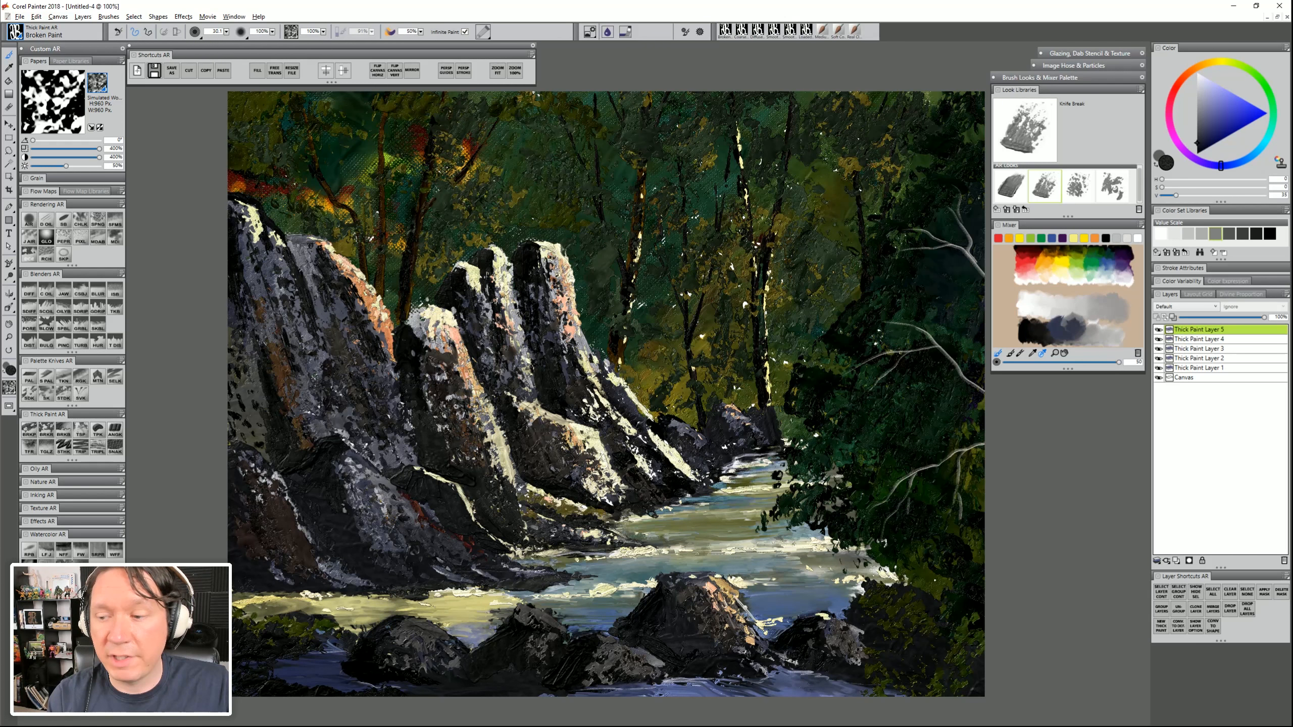
Create a new Multiply layer and shade the water along the rock bases with the Smooth Palette Knife AR brush
left_click(1173, 561)
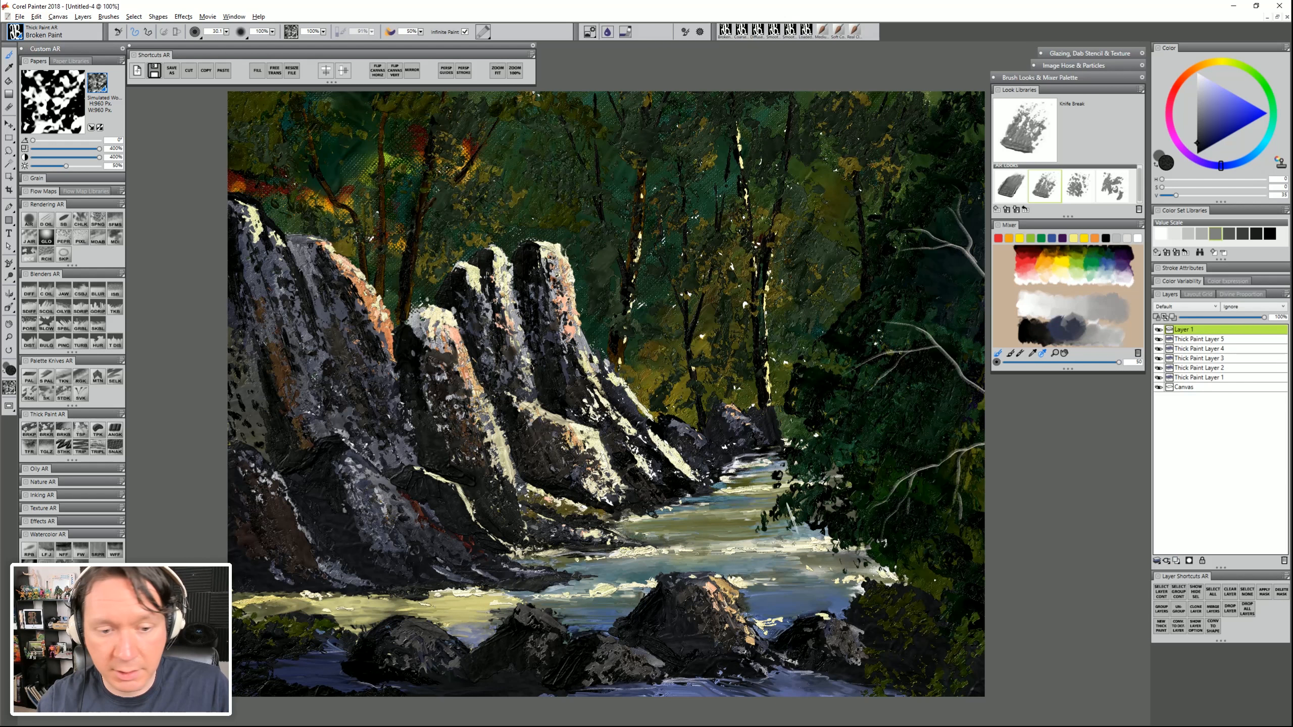
left_click(48, 379)
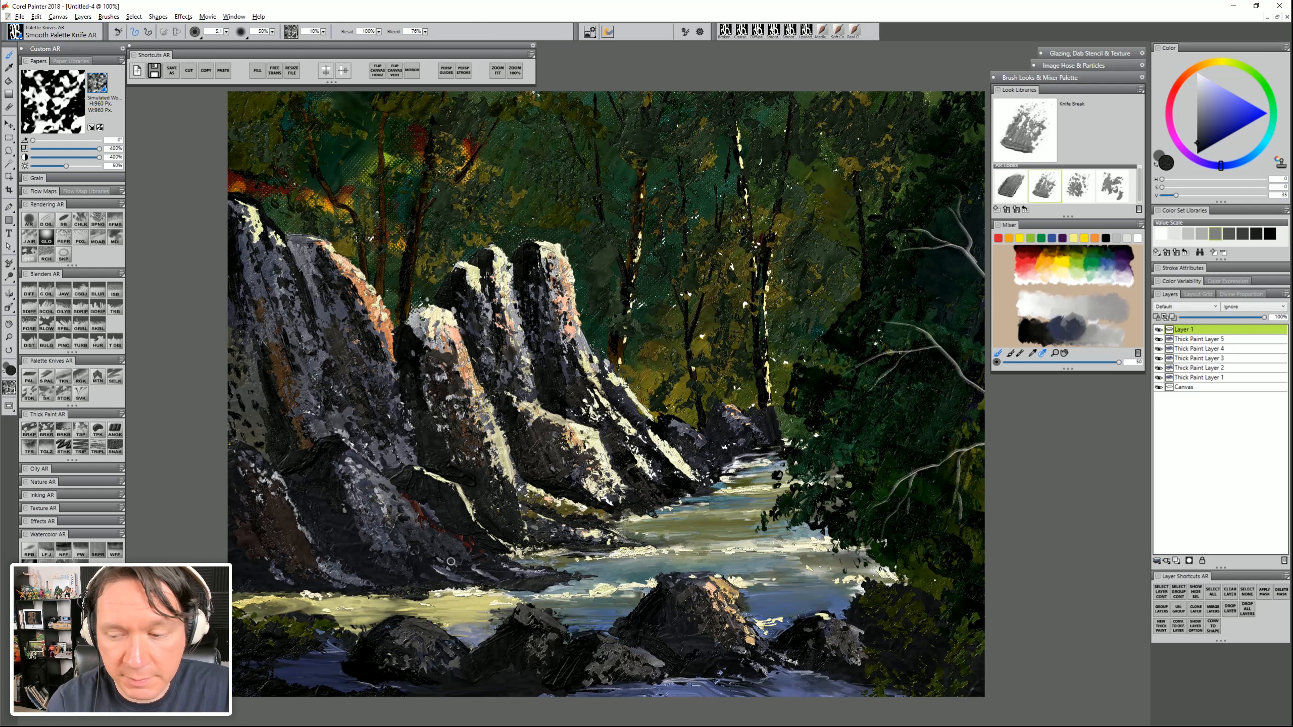
left_click(1185, 306)
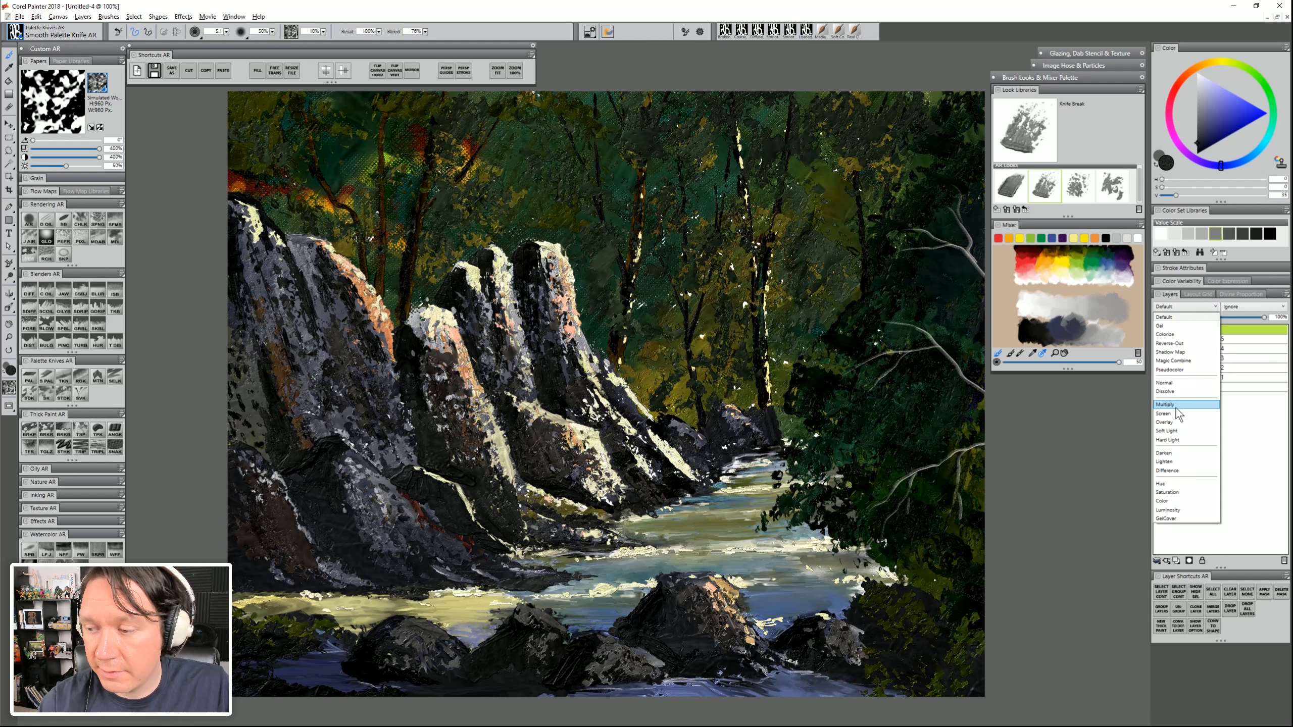
left_click(1177, 414)
left_click(445, 542, "alt")
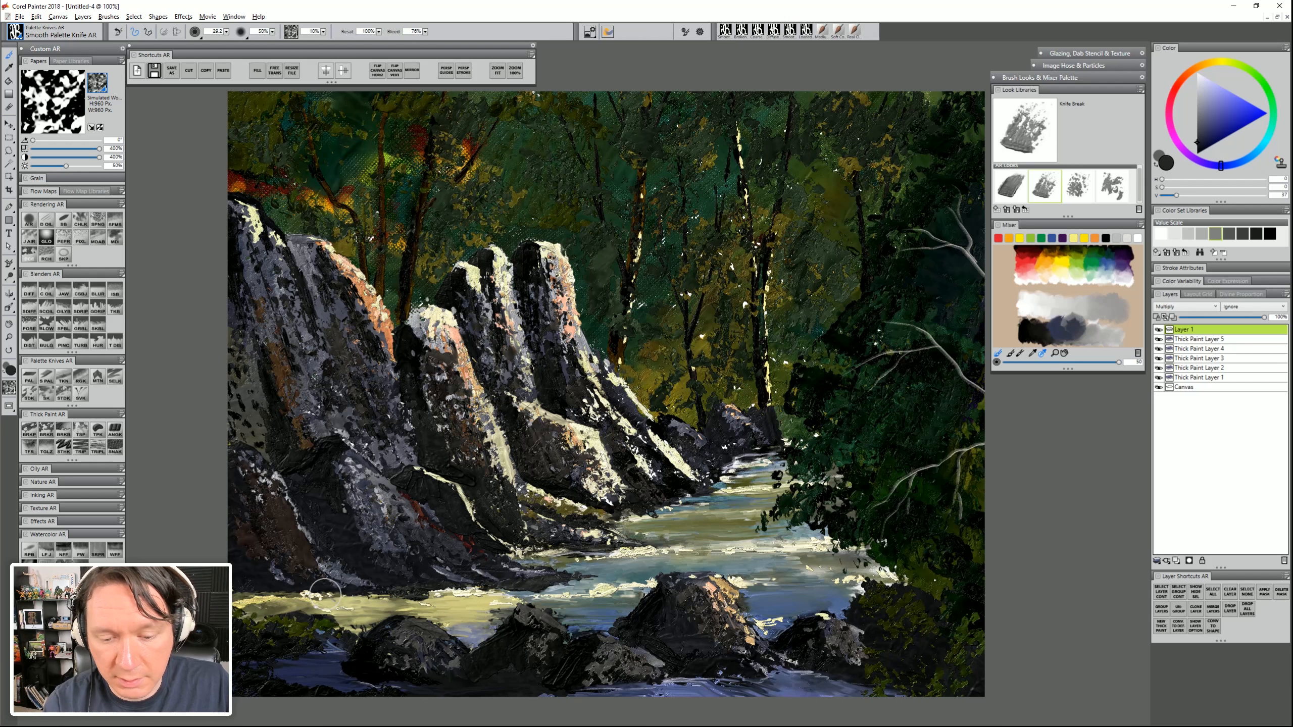
mouse_move(268, 601)
left_mouse_down()
mouse_move(496, 592)
mouse_move(556, 556)
mouse_move(611, 547)
mouse_move(622, 523)
mouse_move(718, 489)
left_mouse_up()
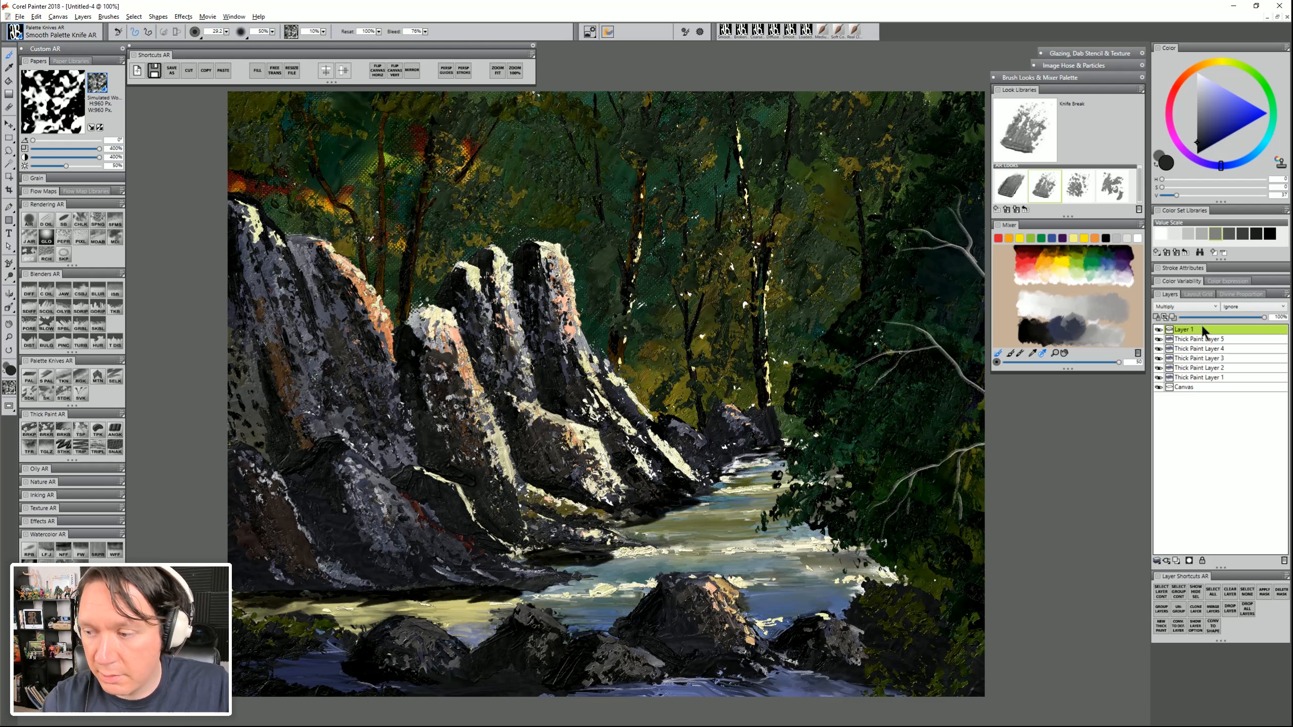
Lower the Multiply layer's opacity and darken the foreground water around the small rocks
left_click(1208, 317)
left_click_drag(1224, 316, 1233, 318)
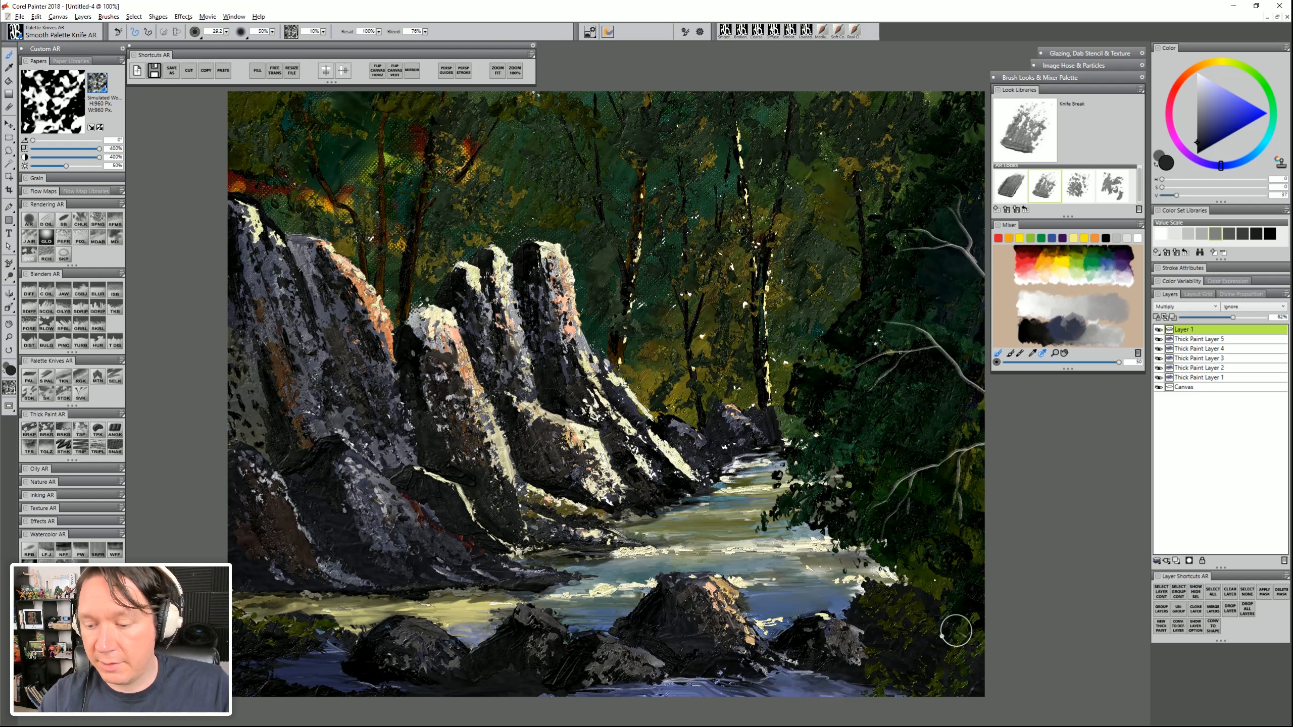
mouse_move(658, 681)
left_mouse_down()
mouse_move(809, 668)
mouse_move(843, 682)
left_mouse_up()
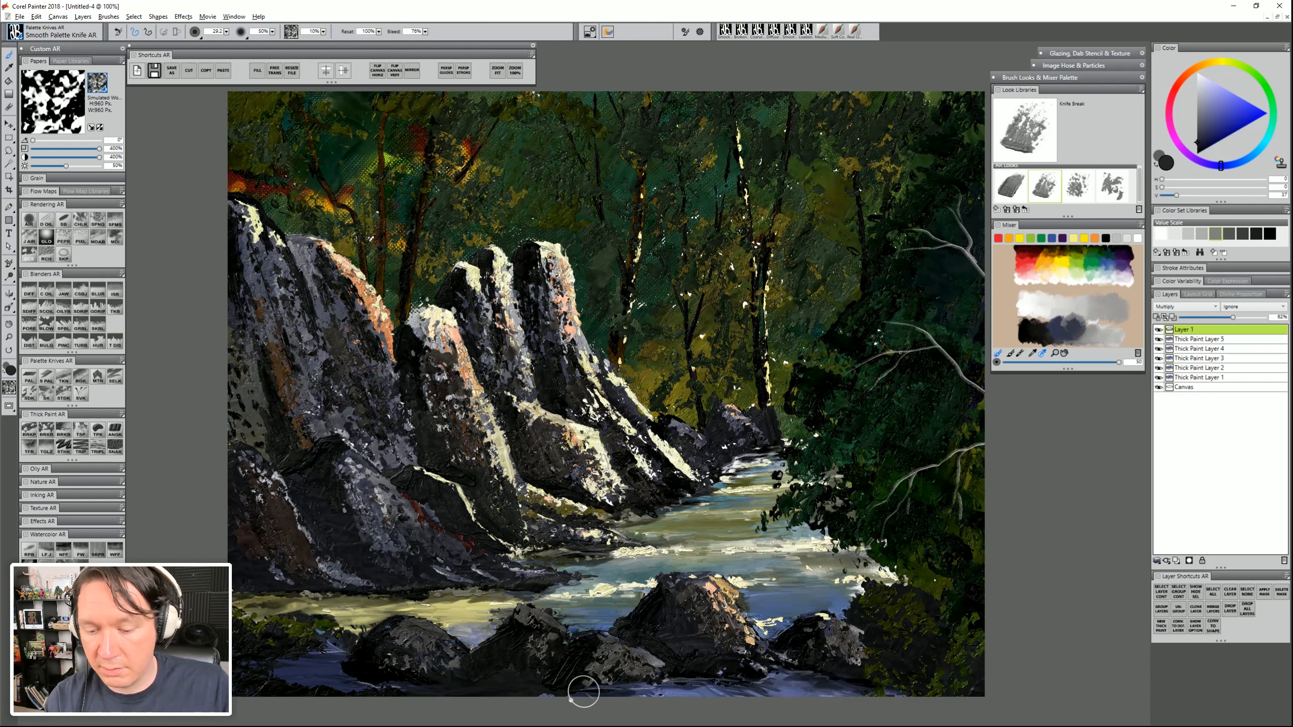
Drop all layers onto the canvas and paint golden-ochre foliage around the trees beyond the river with the Broken Paint brush
left_click(1250, 606)
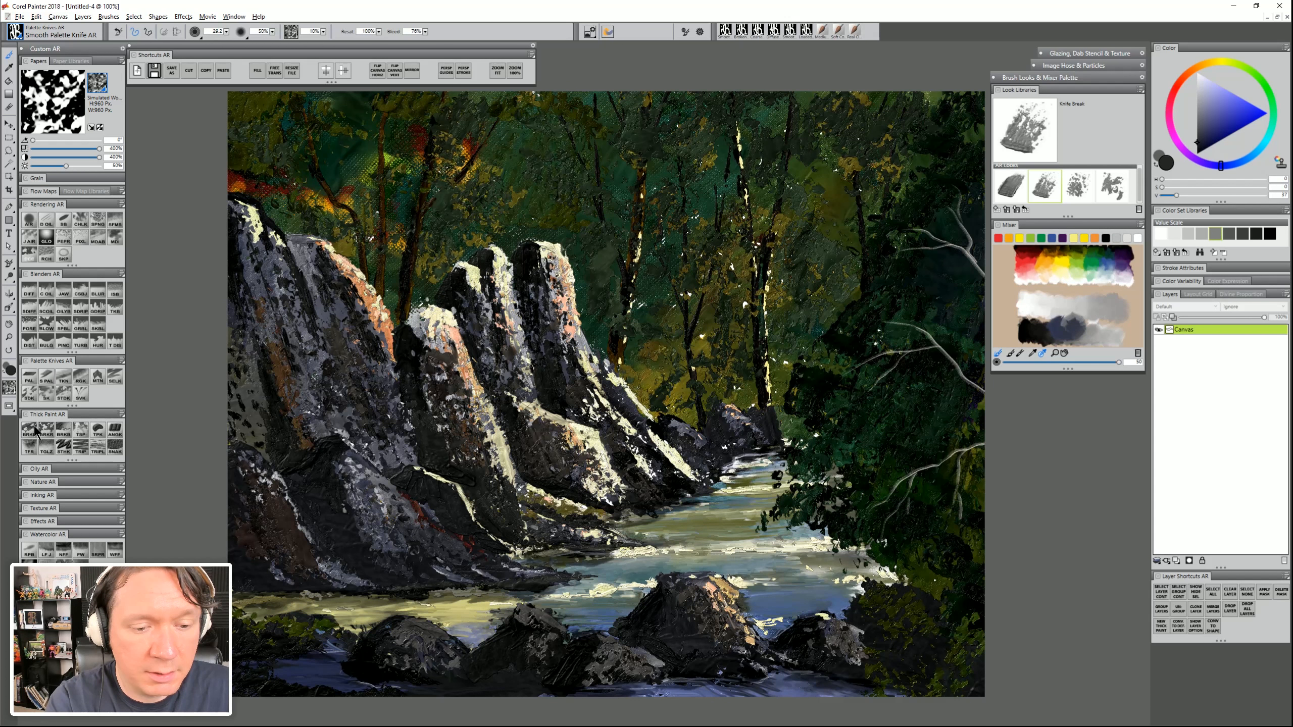
left_click(76, 436)
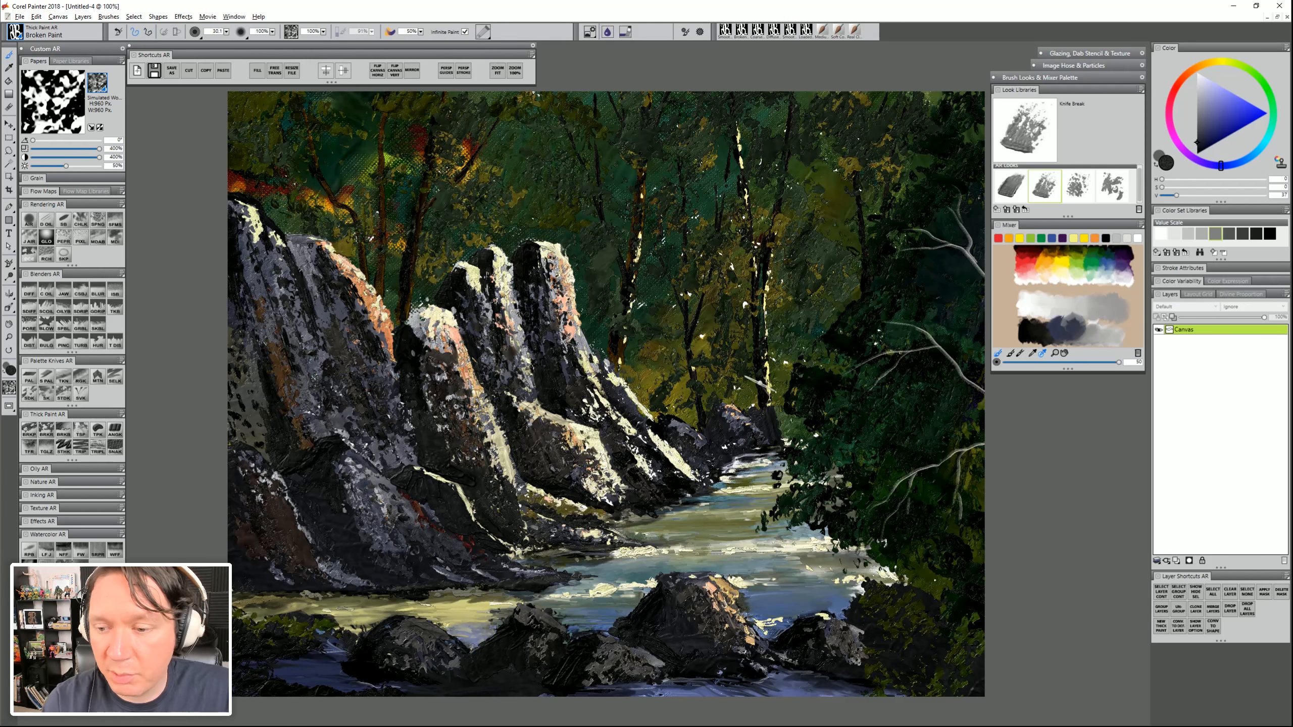
left_click(1209, 61)
left_click_drag(1218, 106, 1224, 121)
mouse_move(803, 201)
left_mouse_down()
mouse_move(794, 211)
mouse_move(823, 217)
mouse_move(832, 203)
left_mouse_up()
left_click_drag(794, 163, 829, 164)
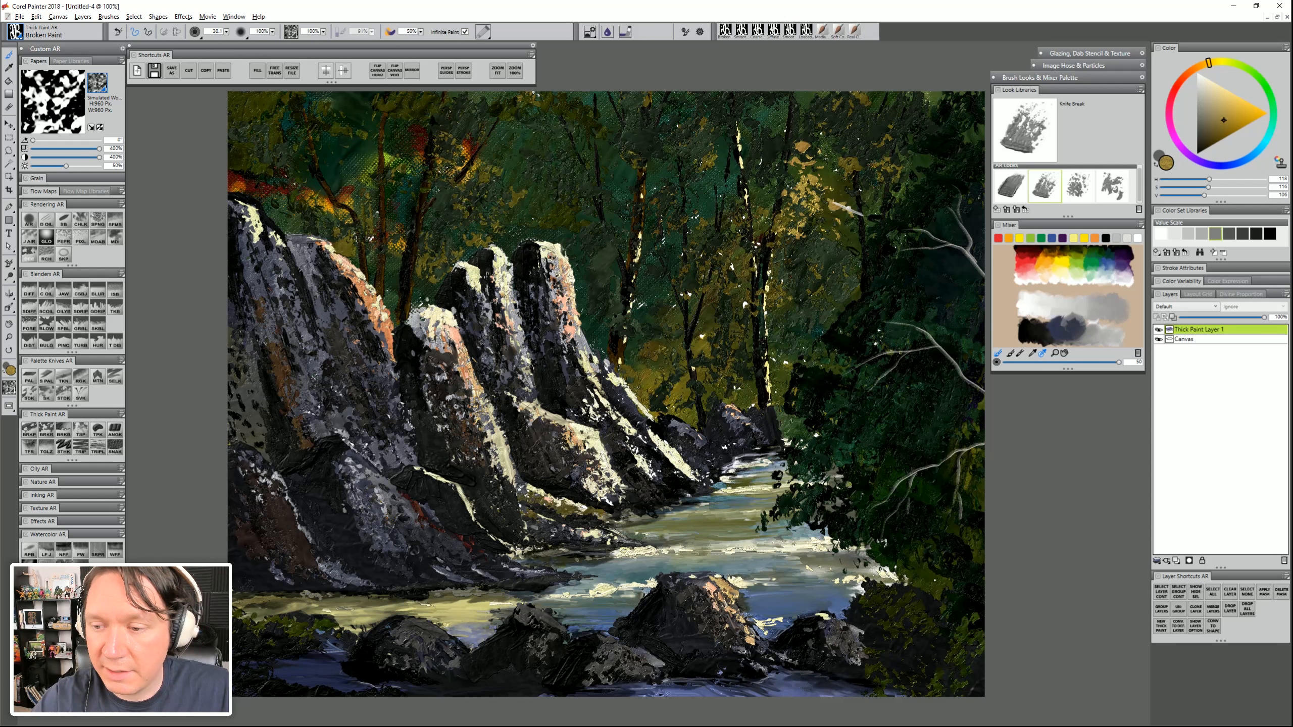
left_click_drag(847, 208, 847, 224)
left_click_drag(847, 175, 865, 165)
mouse_move(768, 190)
left_mouse_down()
mouse_move(767, 166)
mouse_move(757, 211)
mouse_move(733, 201)
left_mouse_up()
mouse_move(785, 279)
left_mouse_down()
mouse_move(820, 257)
mouse_move(820, 306)
left_mouse_up()
left_click_drag(792, 315, 778, 323)
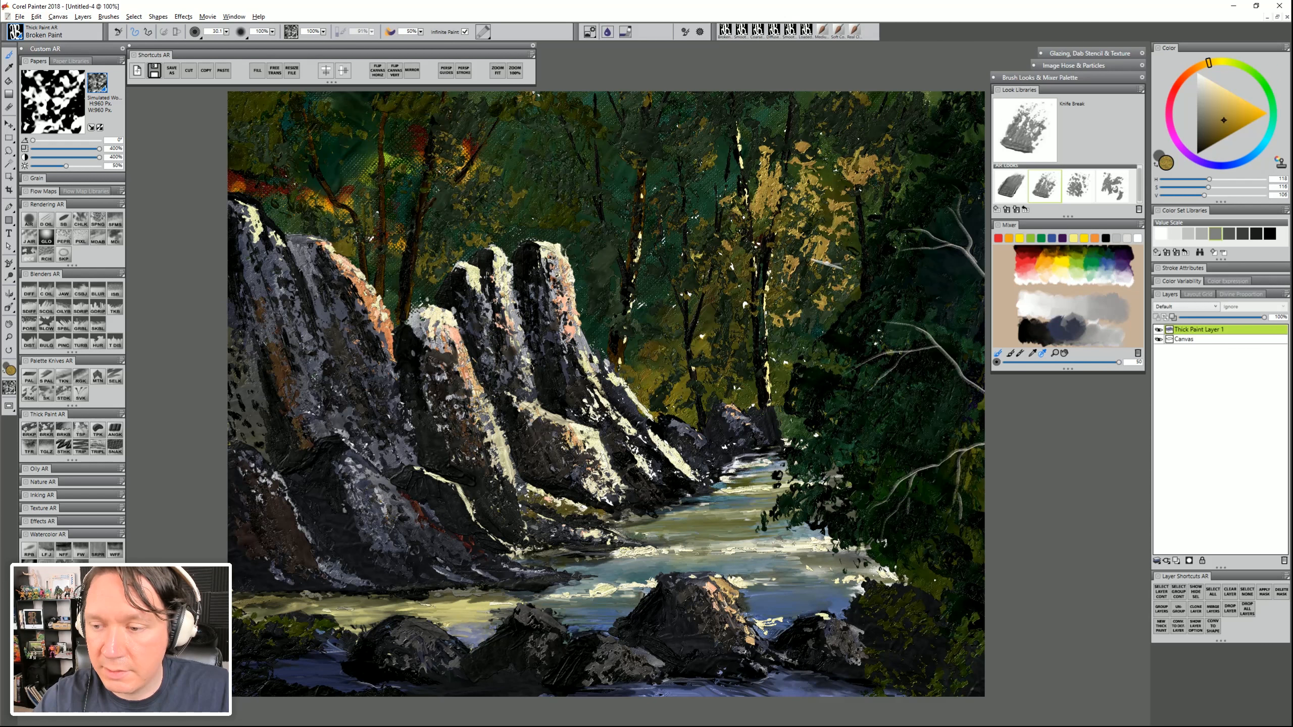
left_click_drag(842, 247, 845, 220)
left_click_drag(860, 204, 877, 196)
left_click_drag(790, 281, 791, 224)
On a new thick paint layer, dab pale yellow highlights over the golden foliage, undoing the stray stroke above it
left_click(1218, 87)
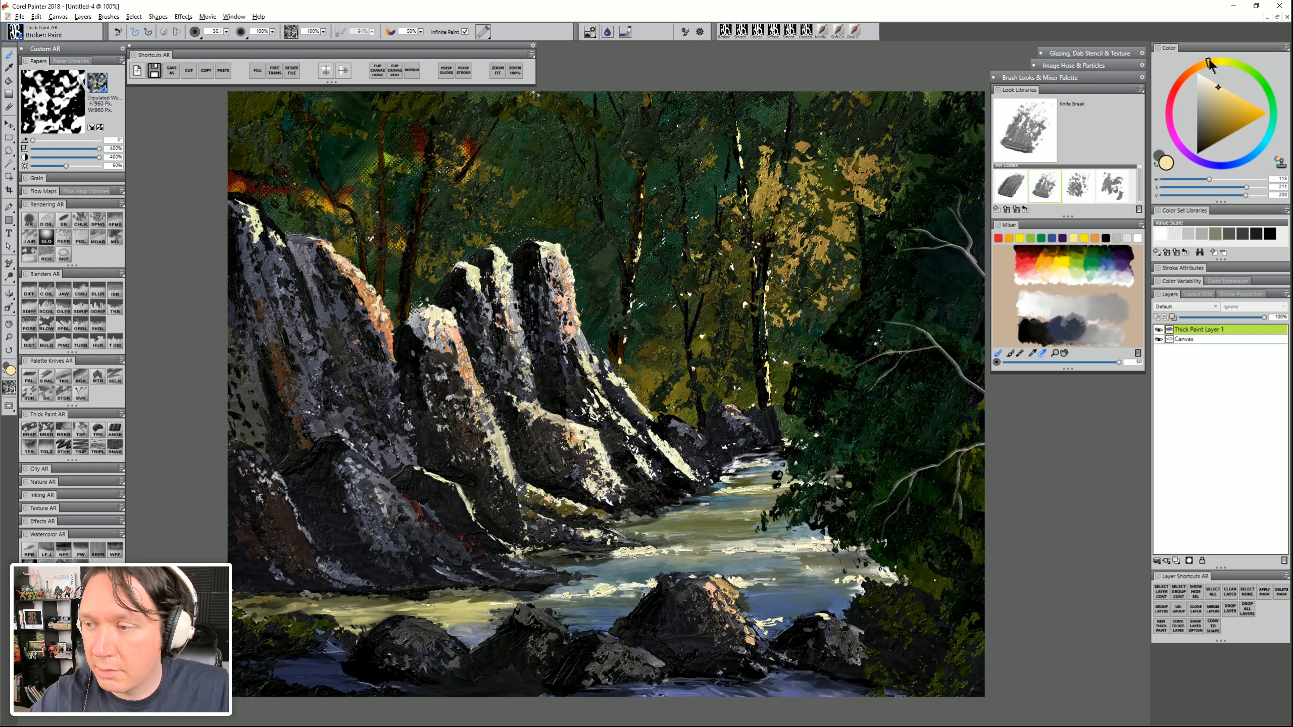
left_click_drag(1210, 65, 1215, 61)
left_click(1162, 628)
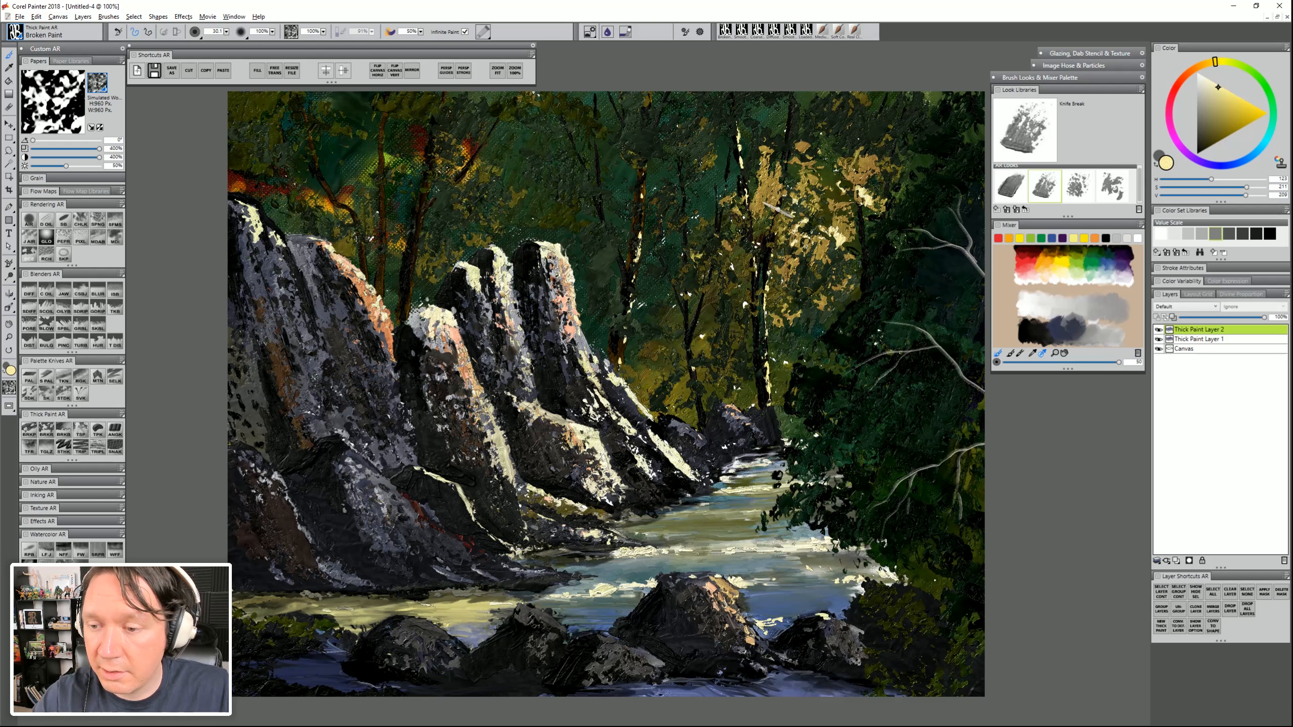
left_click_drag(764, 176, 779, 201)
left_click_drag(849, 169, 870, 204)
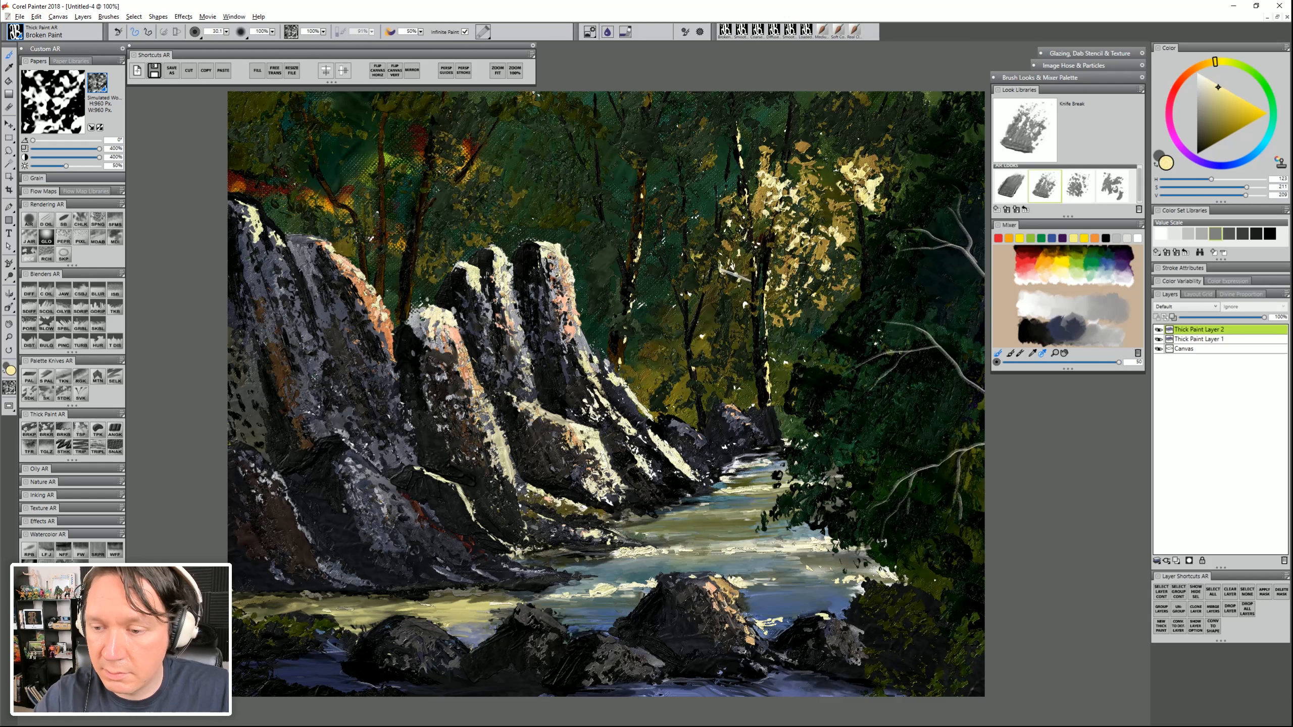
left_click_drag(908, 97, 831, 141)
key("ctrl+z")
left_click_drag(767, 135, 755, 148)
left_click_drag(717, 186, 707, 192)
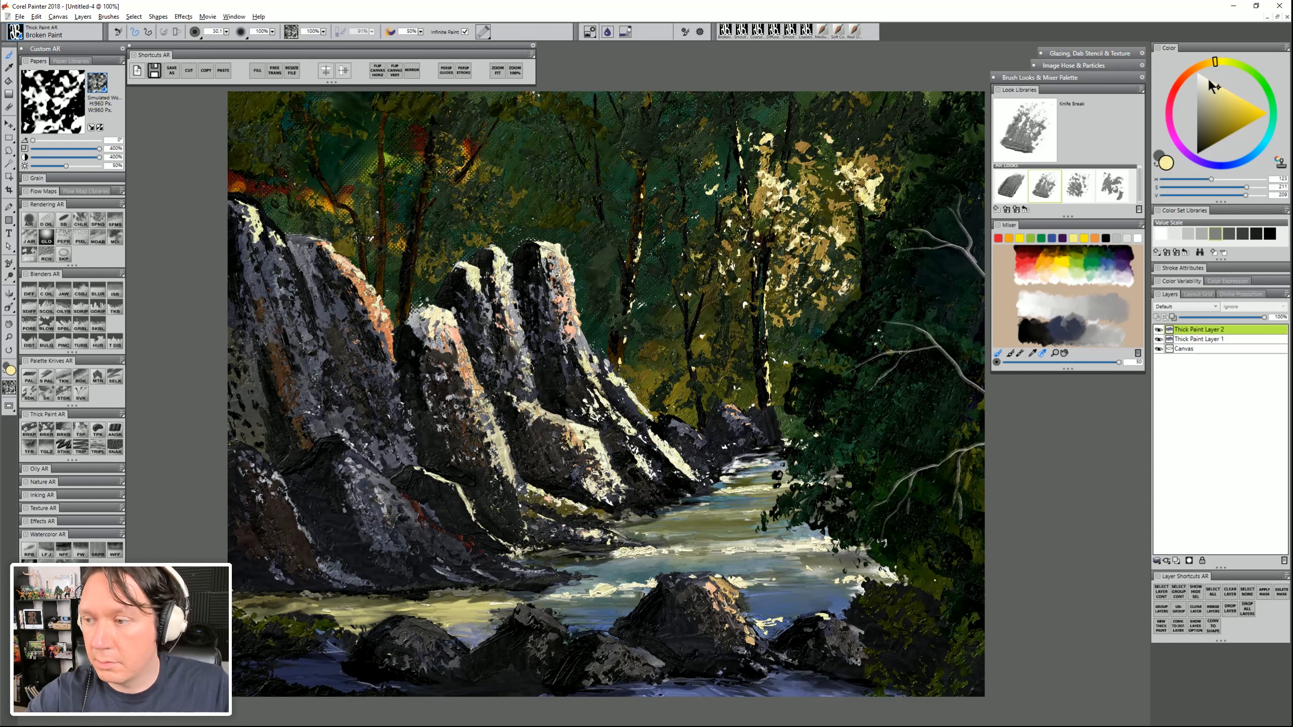
Pick a near-white cream and accent the brightest leaf cluster on another thick paint layer
left_click(1204, 77)
left_click(1161, 627)
left_click_drag(861, 181, 870, 199)
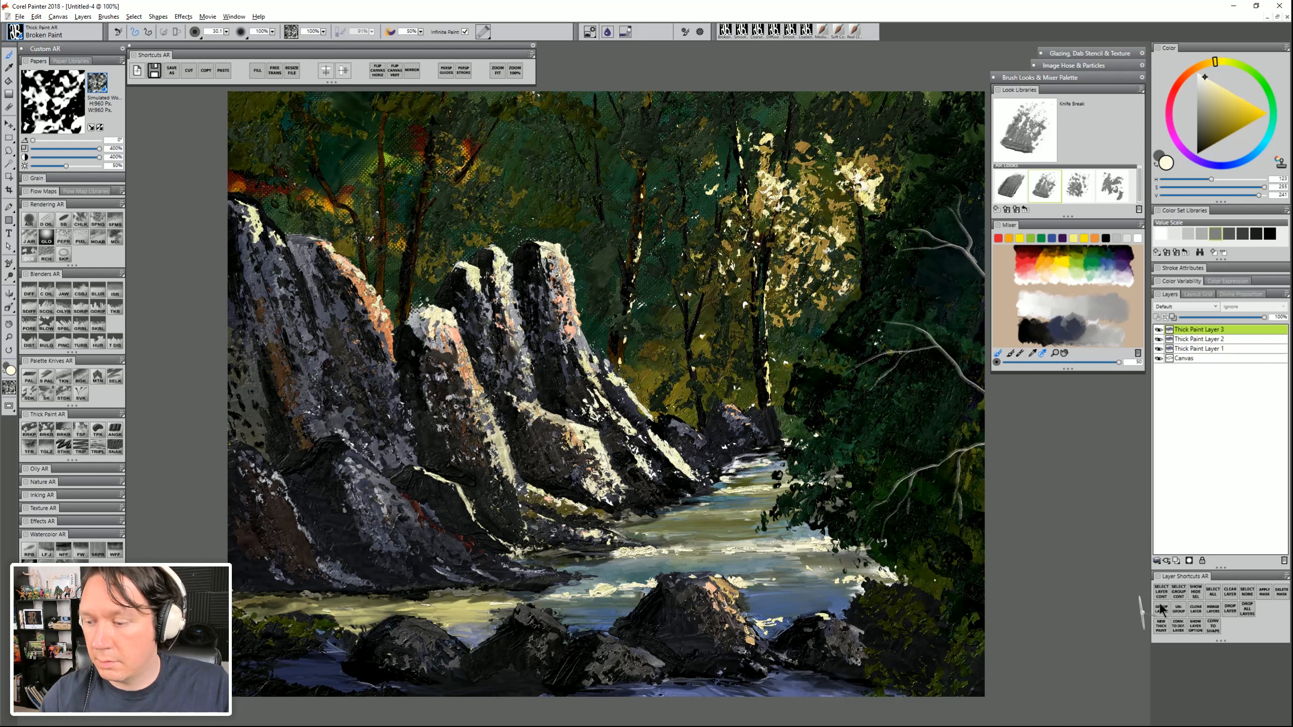
On a new thick paint layer, sample the dark trunk colour and paint trunks and branches through and beside the highlighted foliage
left_click(1159, 628)
left_click(761, 282, "alt")
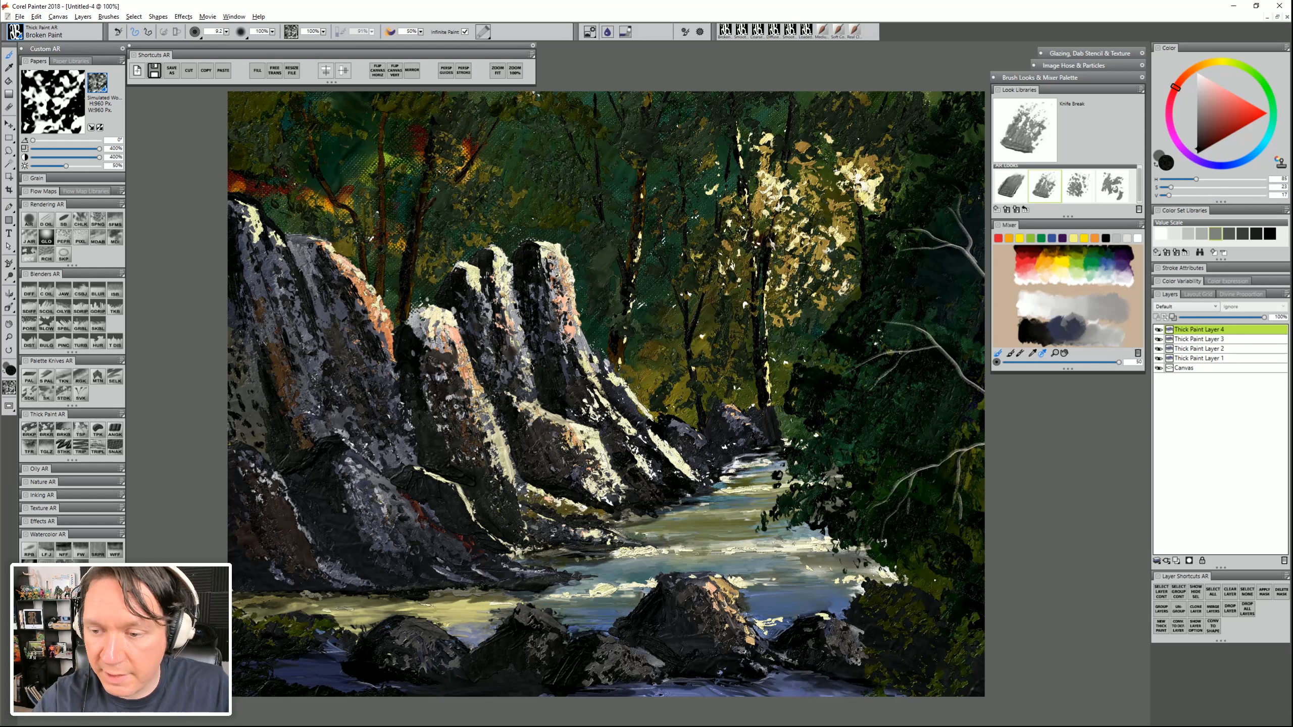
left_click_drag(765, 274, 795, 94)
left_click_drag(782, 181, 824, 82)
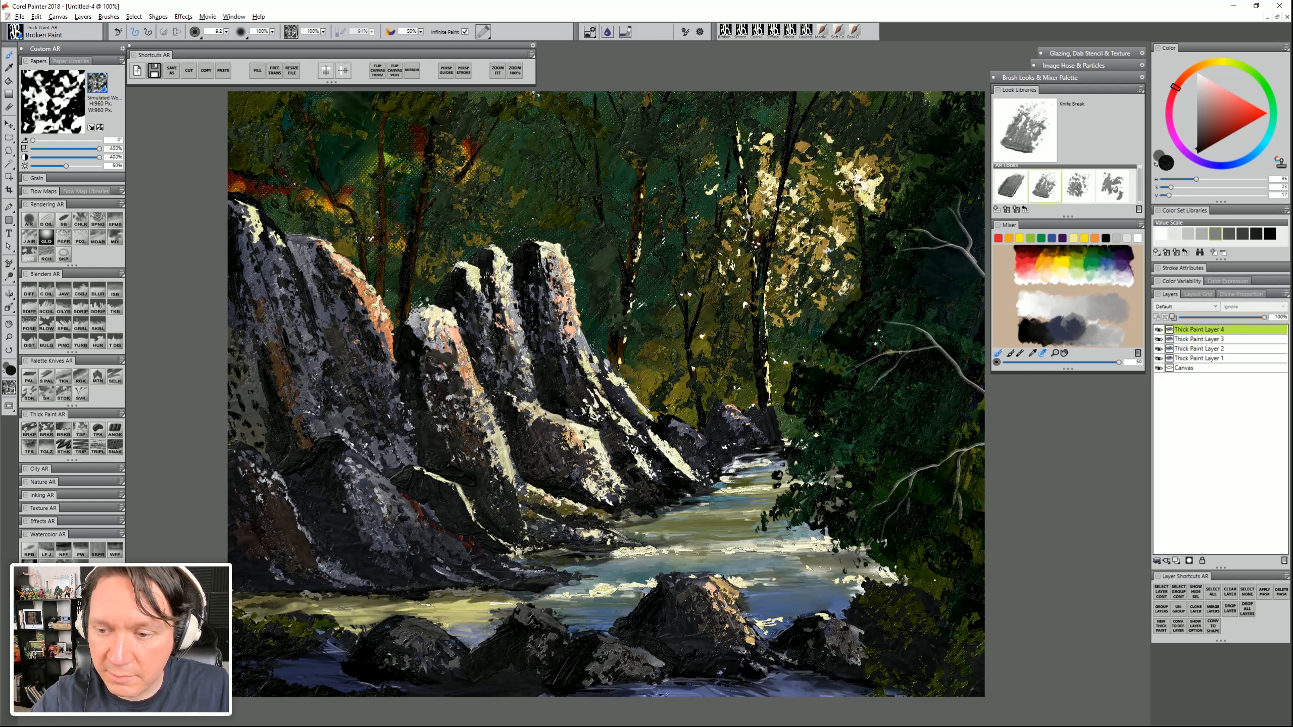
mouse_move(770, 282)
left_mouse_down()
mouse_move(763, 351)
mouse_move(821, 213)
left_mouse_up()
left_click_drag(811, 290, 860, 226)
left_click_drag(862, 200, 845, 145)
left_click_drag(790, 412, 785, 446)
left_click_drag(691, 371, 712, 264)
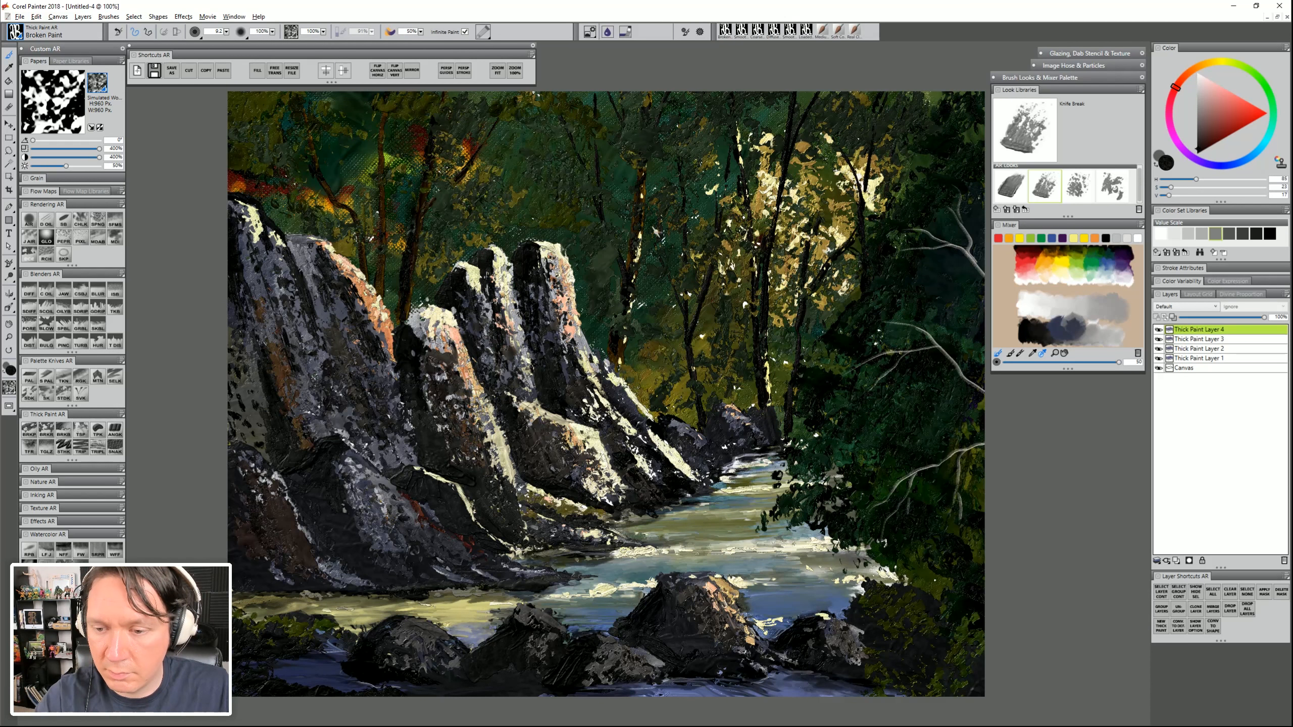
Darken the trunks and branches of the trees behind the tall rocks and in the far-left background
left_click_drag(630, 295, 615, 346)
left_click_drag(601, 203, 619, 256)
left_click_drag(583, 162, 590, 182)
left_click_drag(638, 133, 631, 276)
left_click_drag(432, 162, 418, 215)
left_click_drag(269, 101, 231, 155)
Add thin dark saplings behind the rocks' sloping edge and slender trunks above the left rock
left_click_drag(646, 408, 647, 306)
left_click_drag(651, 364, 663, 324)
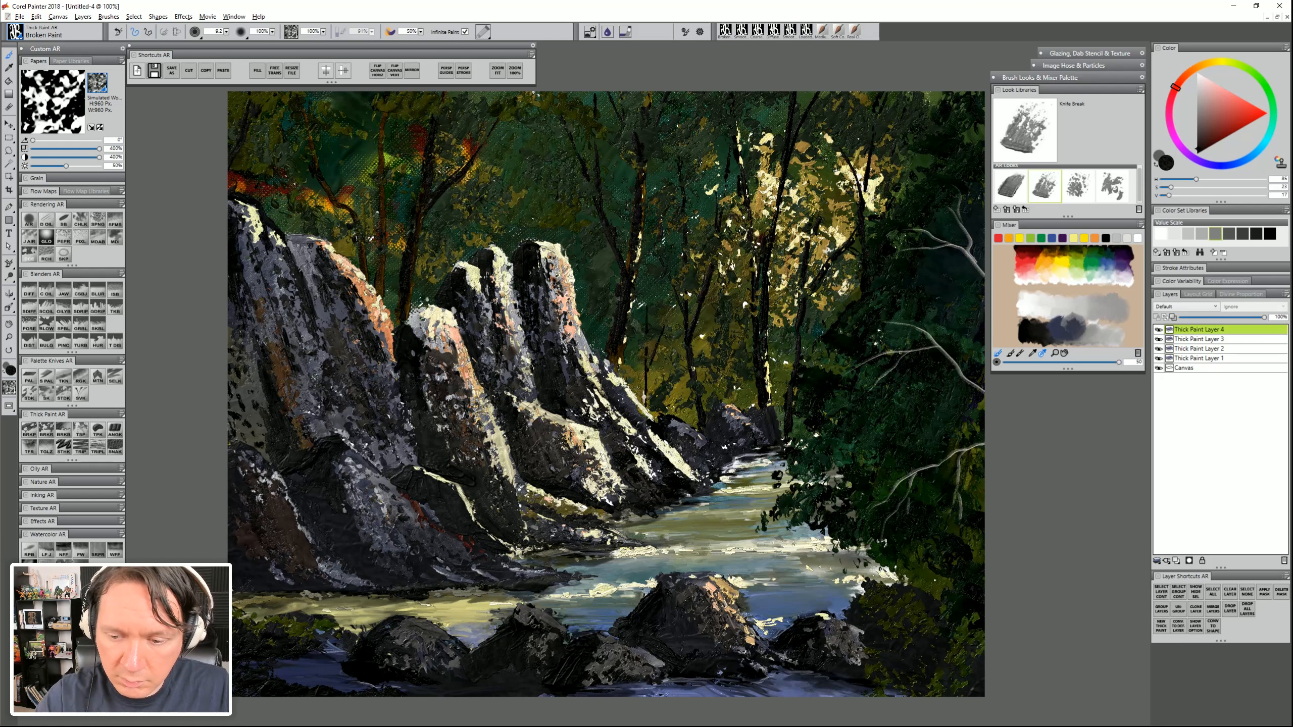
left_click_drag(647, 404, 658, 375)
left_click_drag(637, 391, 633, 370)
left_click_drag(681, 425, 674, 391)
left_click_drag(380, 294, 383, 181)
left_click_drag(354, 209, 368, 256)
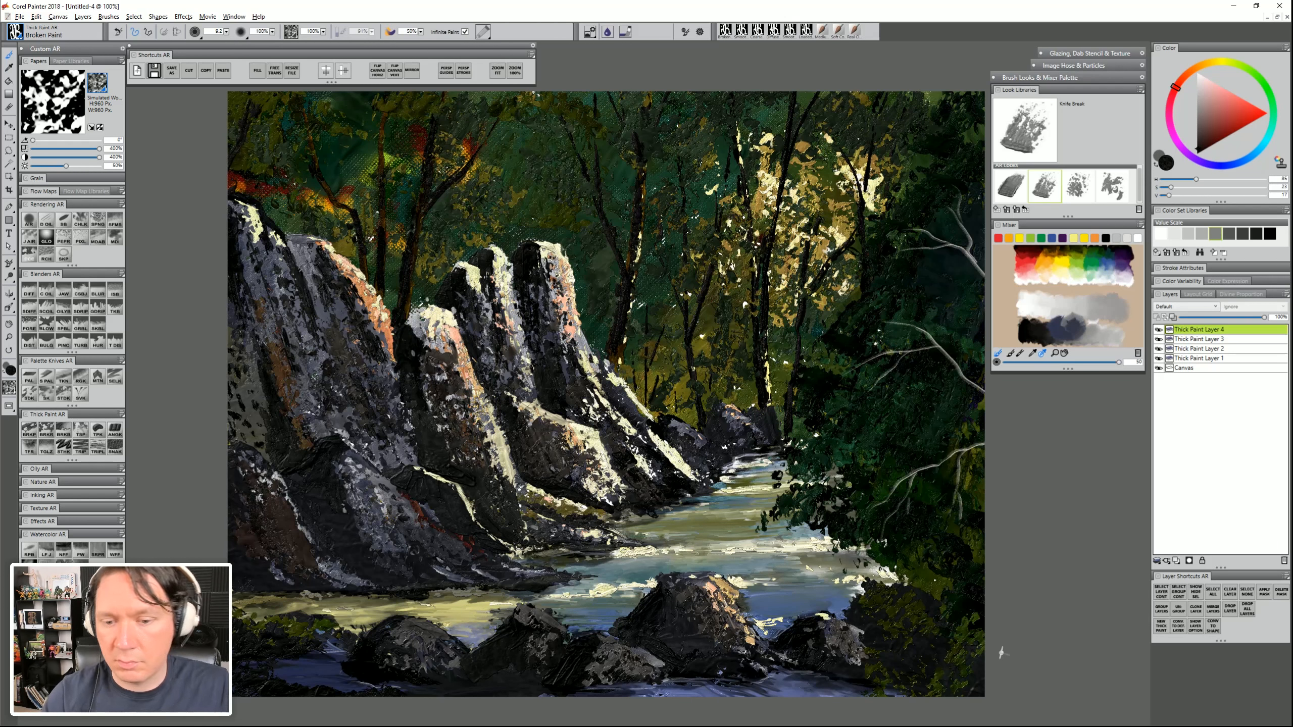
Sample the orange rock highlight and extend it down the sunlit edge of the large left rock
left_click(385, 330, "alt")
left_click_drag(394, 338, 419, 429)
left_click_drag(390, 368, 395, 395)
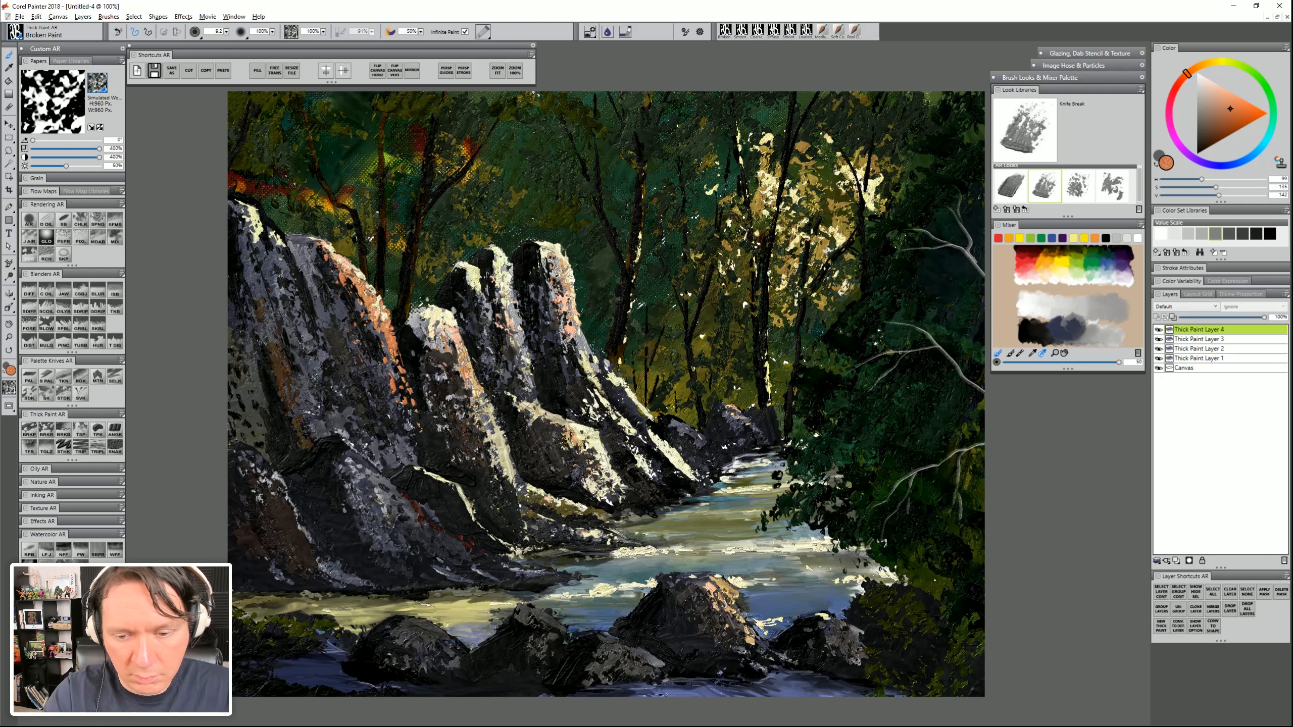